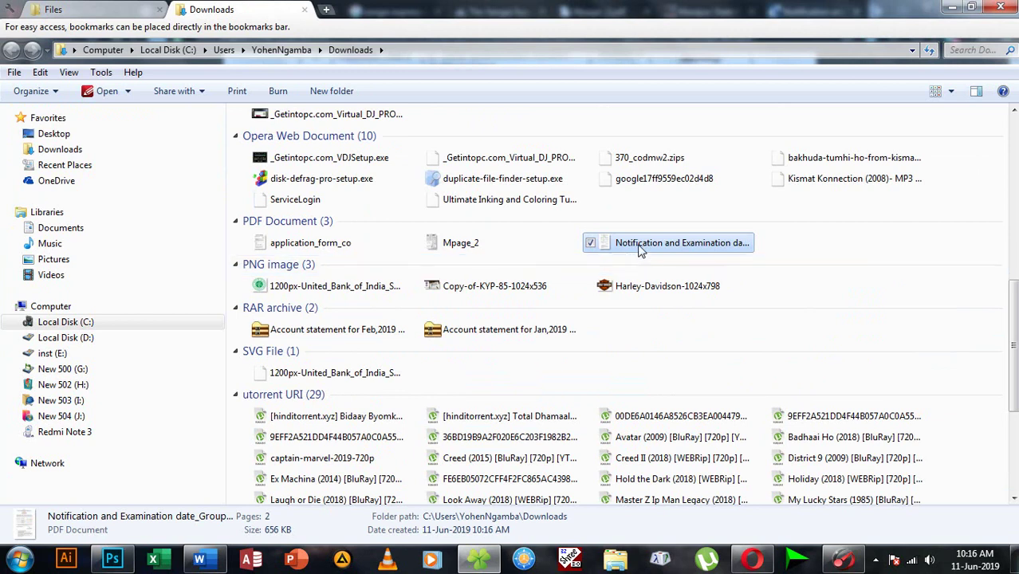
# - Open the Notification and Examination date_GroupC&D PDF from Downloads and read through its exam dates, times and candidate instructions
pyautogui.doubleClick(640, 250)
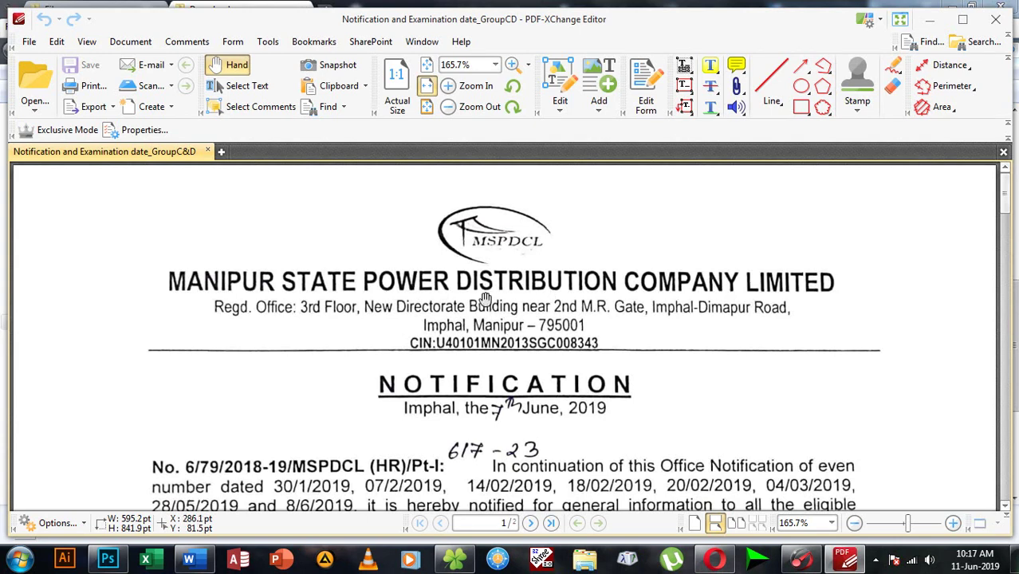
pyautogui.scroll(-2, 634, 309)
pyautogui.hotkey('ctrl', '-')
pyautogui.hotkey('ctrl', '-')
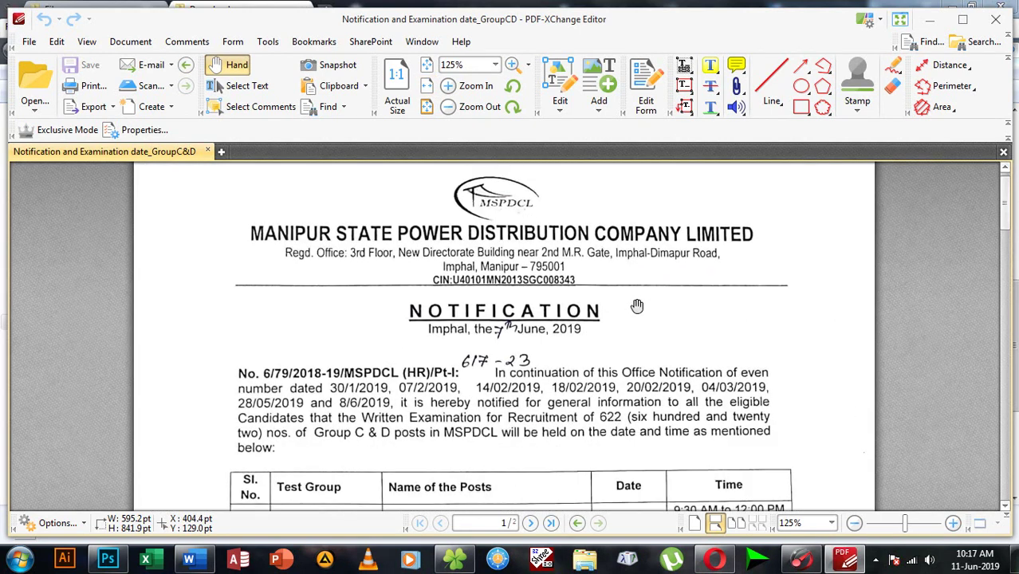
pyautogui.scroll(-3, 522, 396)
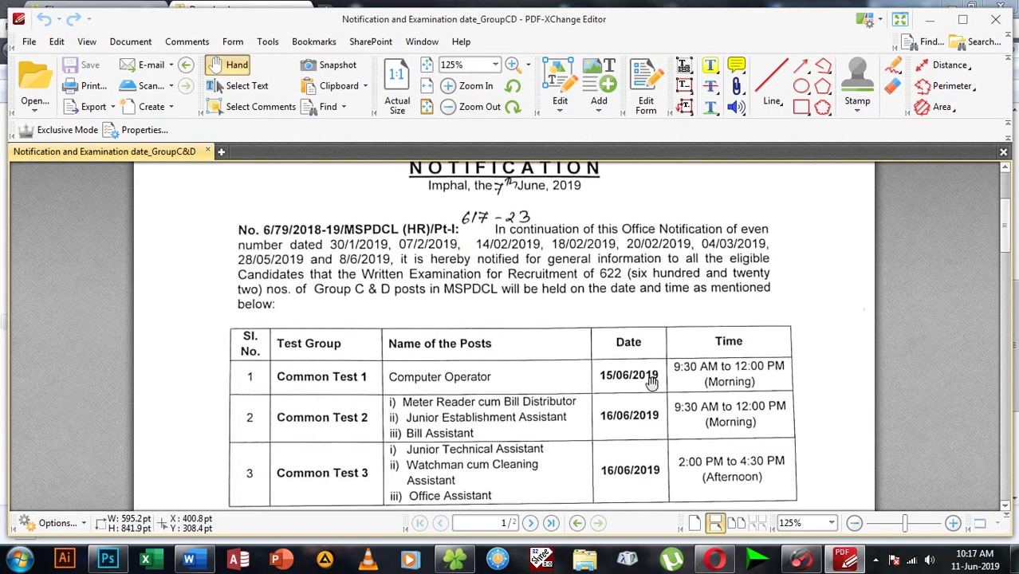
pyautogui.scroll(-2, 626, 367)
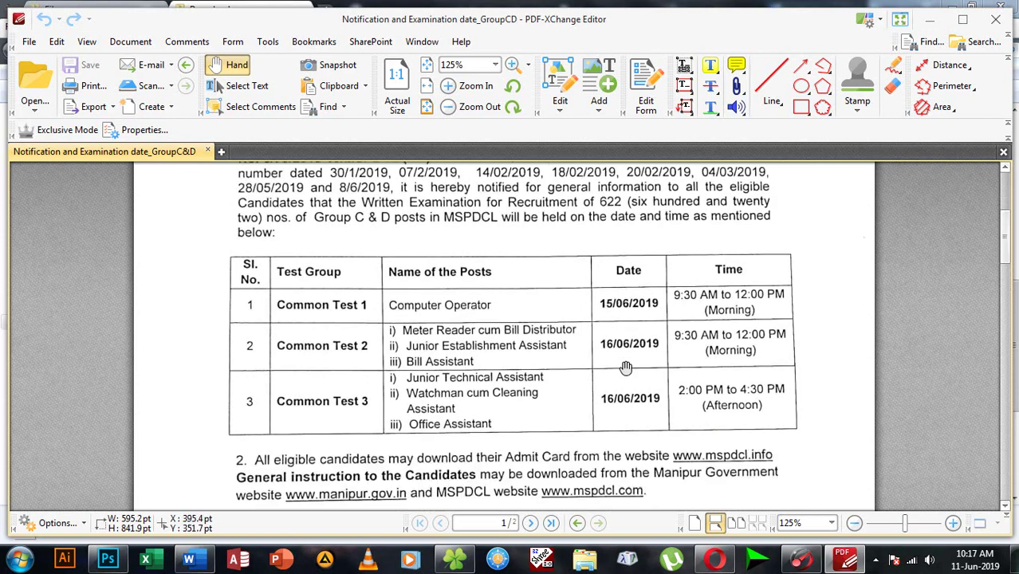
pyautogui.scroll(-5, 625, 366)
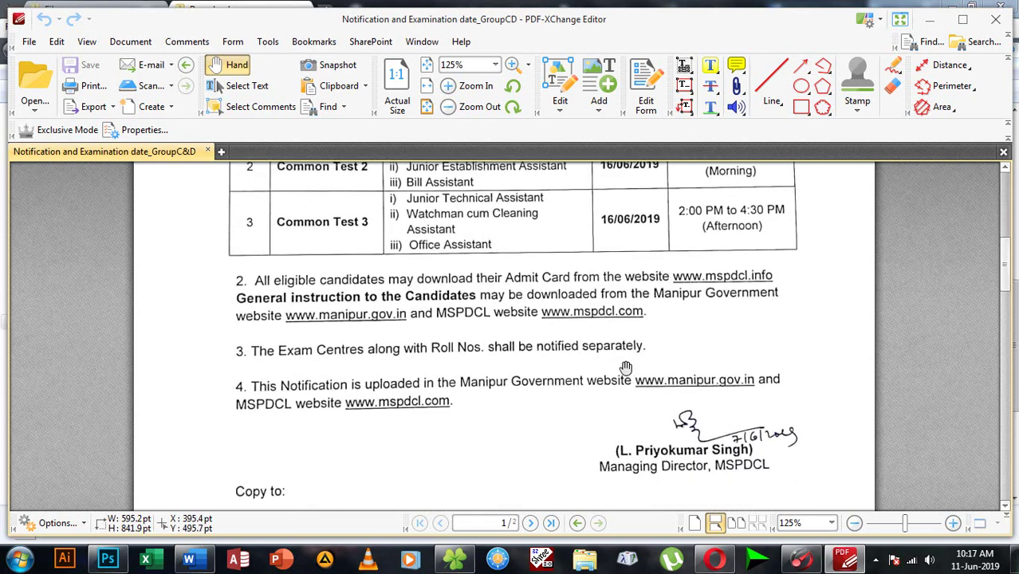
# - Minimize the PDF, file manager and browser windows, check the TOPICS list in Word, and return to the desktop
pyautogui.click(925, 22)
pyautogui.click(951, 8)
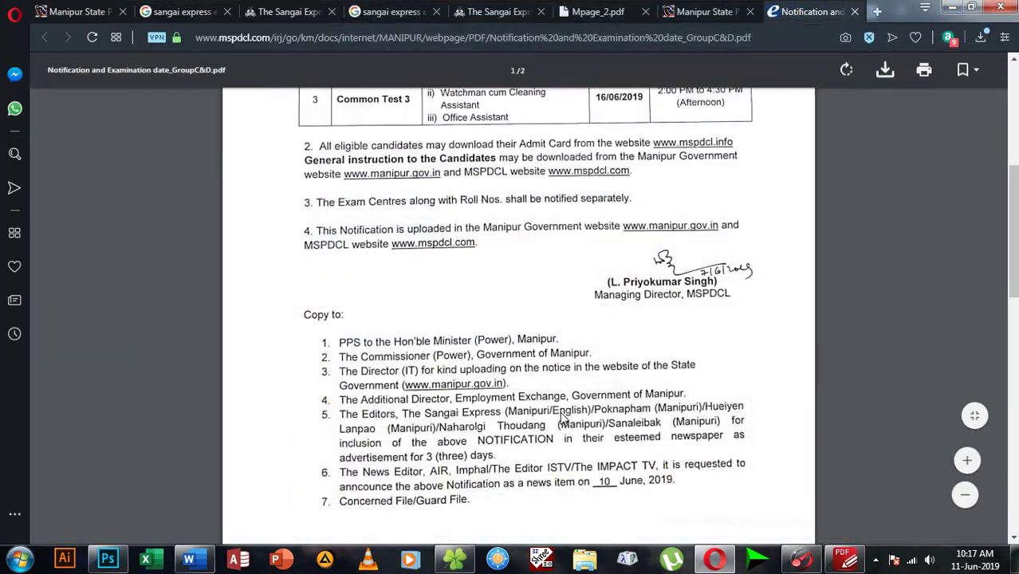
pyautogui.click(956, 9)
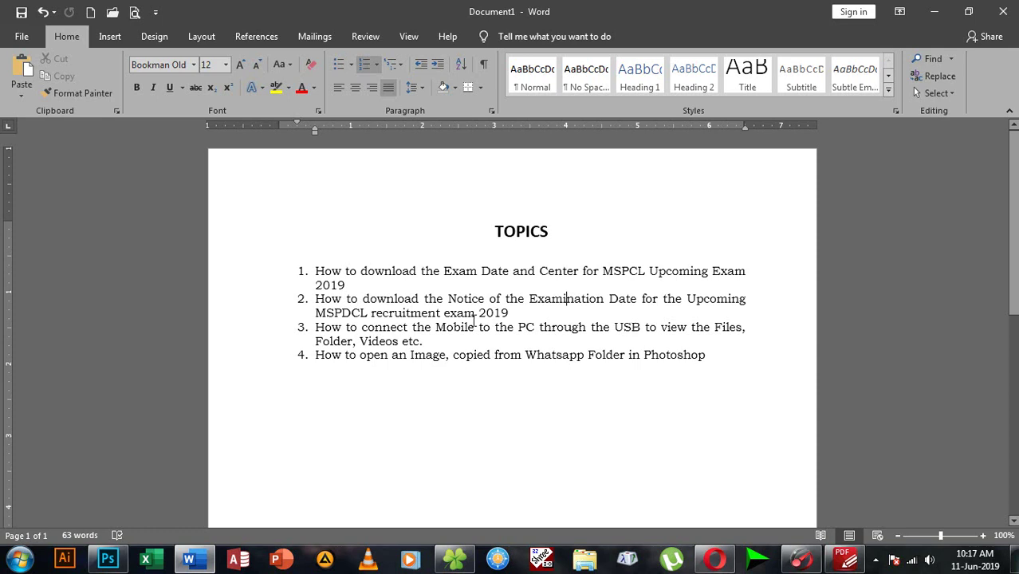
pyautogui.click(933, 12)
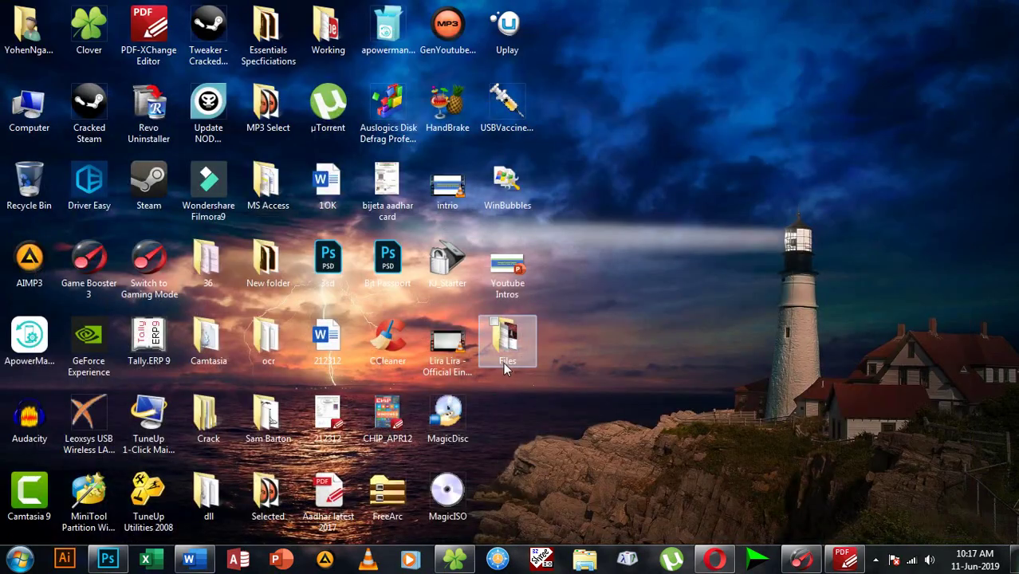
# - View phone screenshots 1 and 2 in the desktop's Files folder, covering the USB notification and the Transfer files (MTP) choice
pyautogui.doubleClick(505, 361)
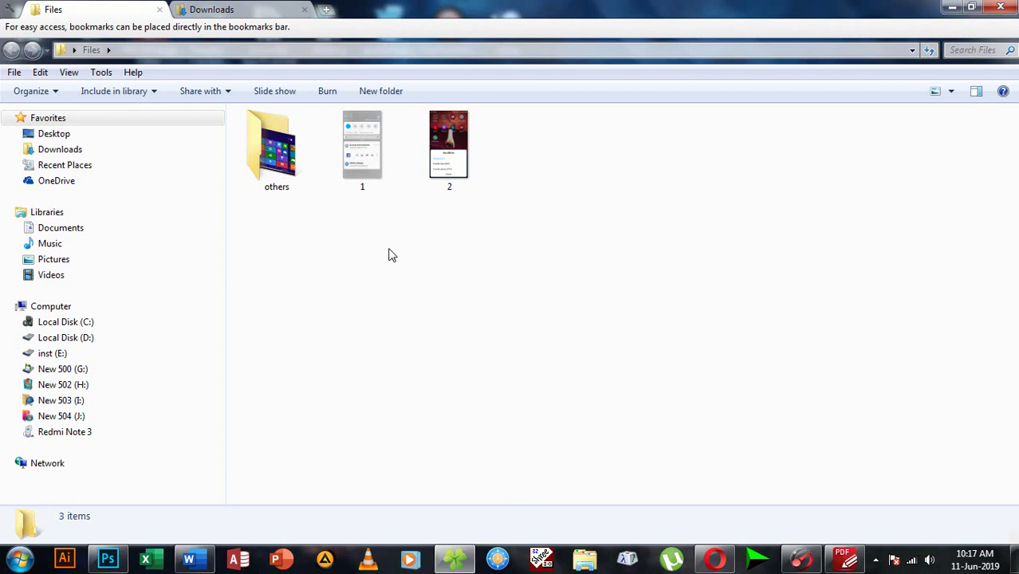
pyautogui.doubleClick(375, 171)
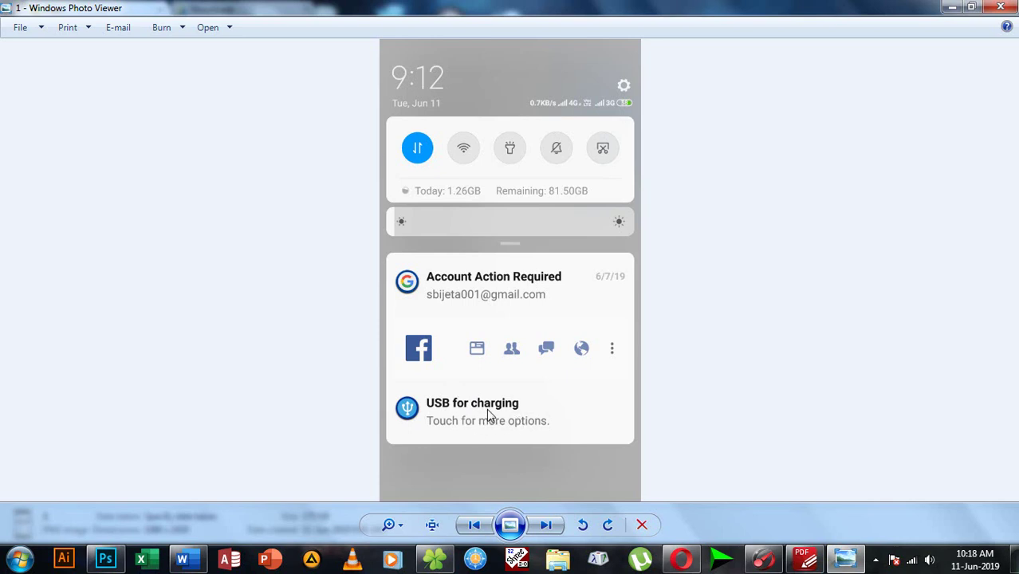
pyautogui.click(952, 7)
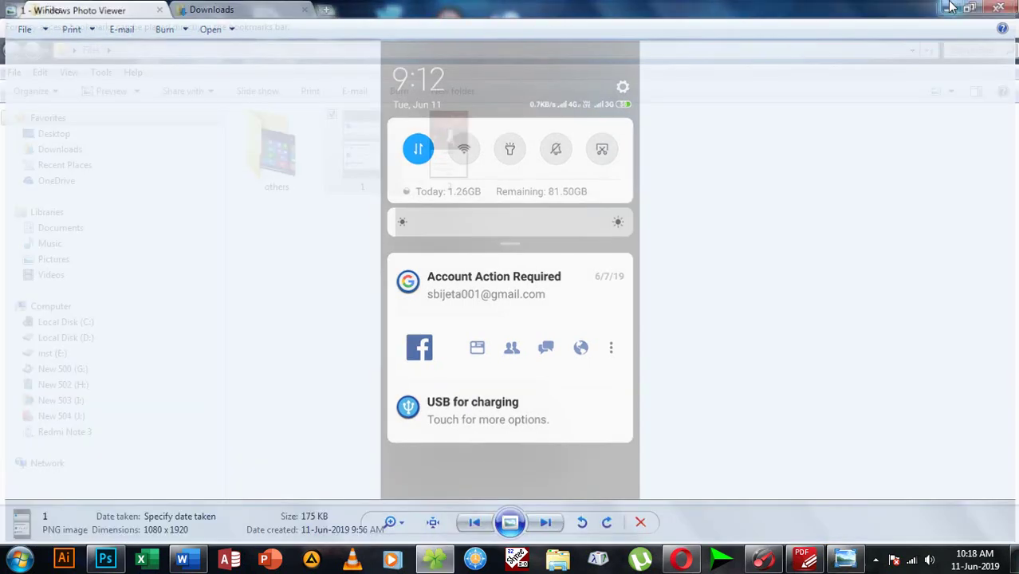
pyautogui.doubleClick(451, 159)
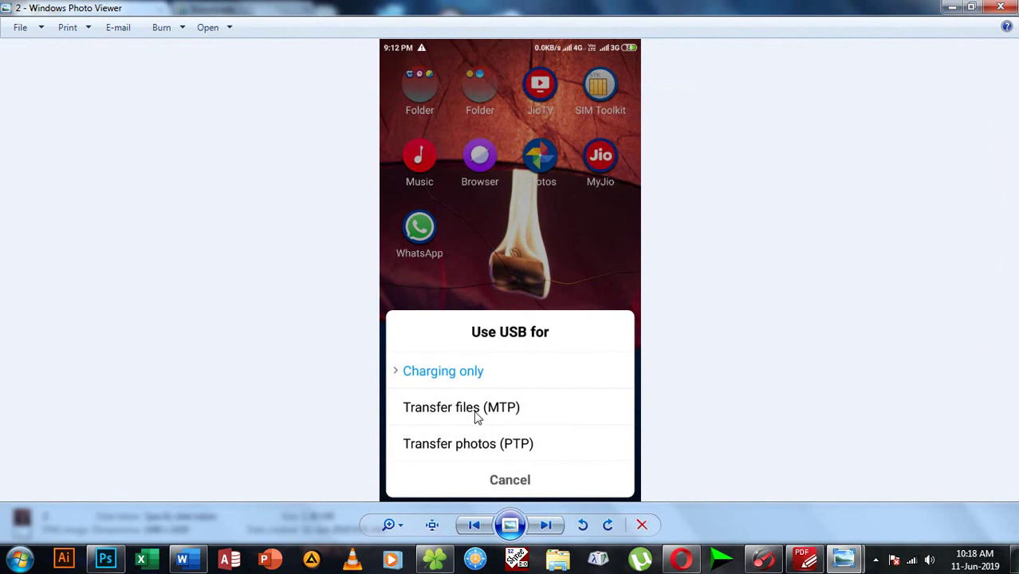
pyautogui.click(473, 524)
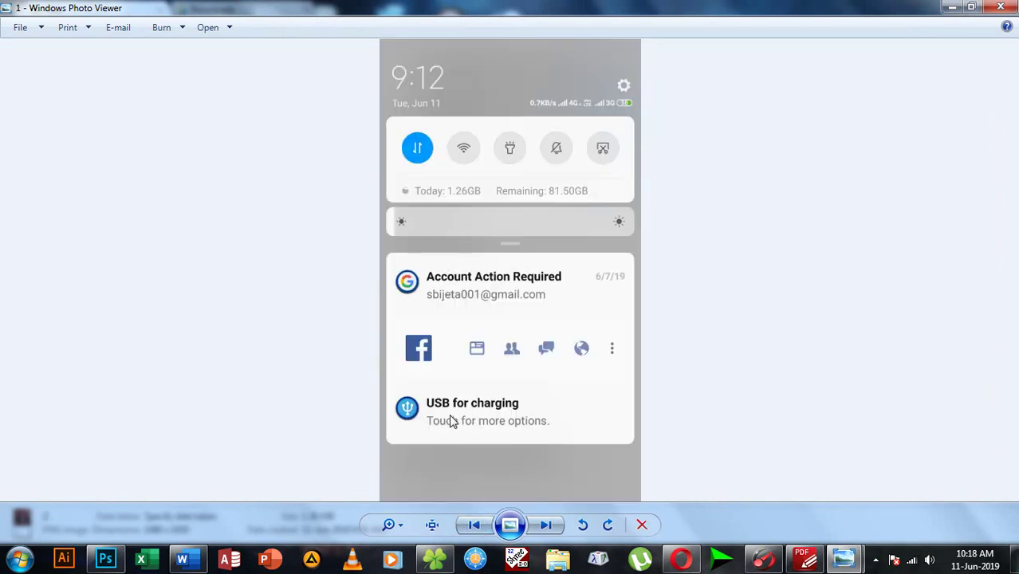
pyautogui.click(546, 525)
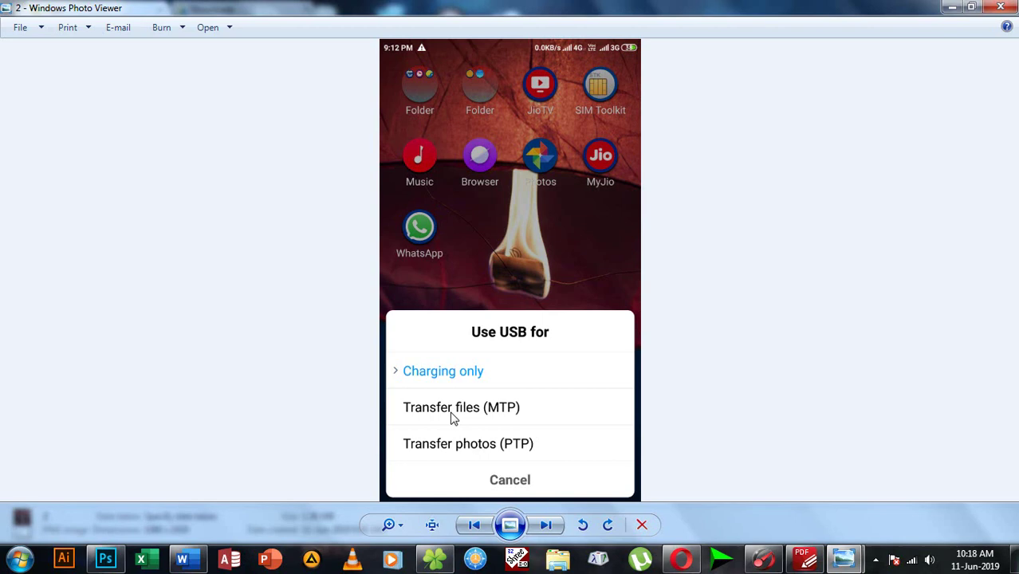
pyautogui.click(951, 7)
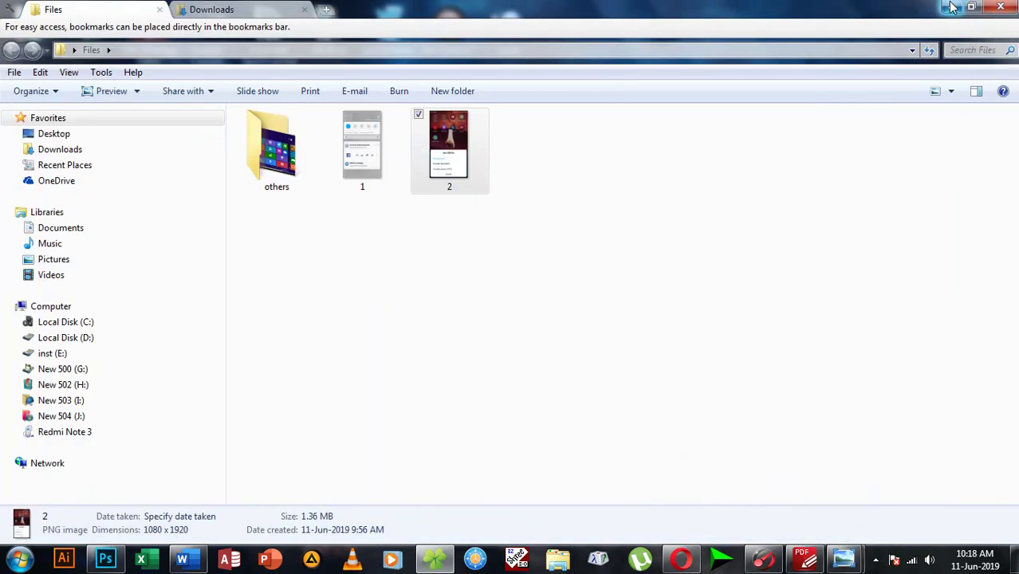
# - Open Computer from the desktop and browse to the Redmi Note 3's internal storage
pyautogui.click(951, 7)
pyautogui.doubleClick(28, 107)
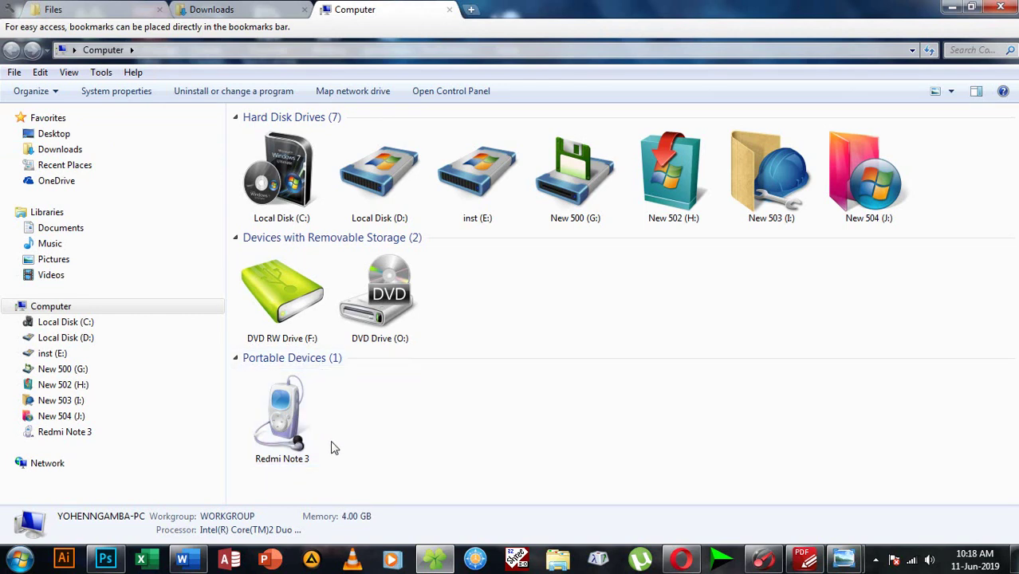
pyautogui.doubleClick(284, 419)
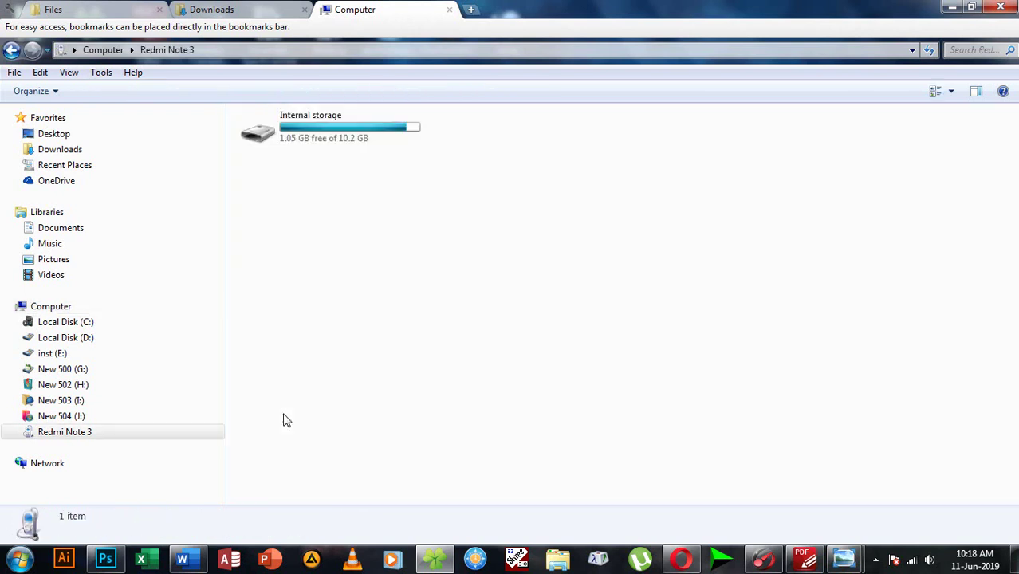
pyautogui.doubleClick(323, 132)
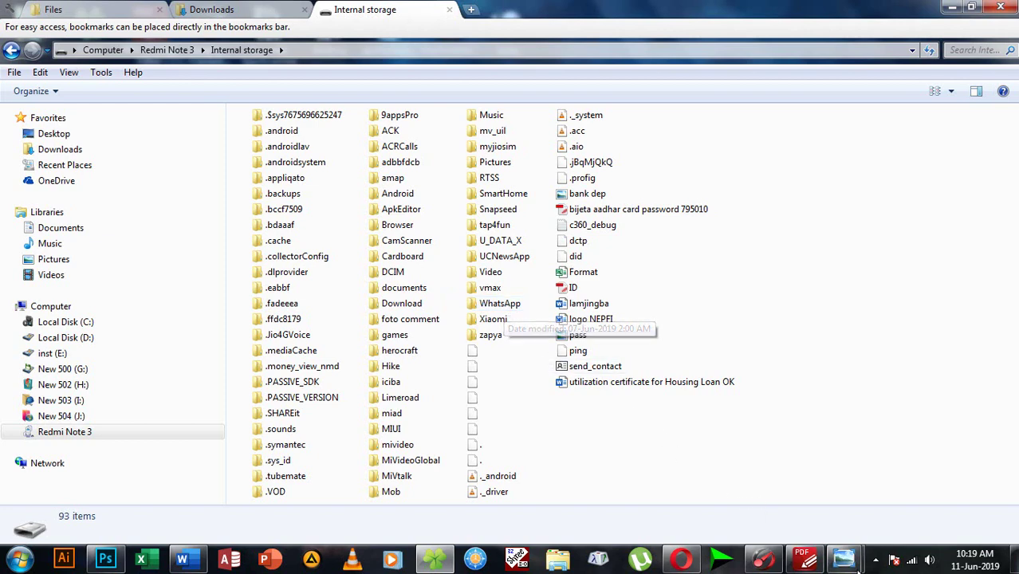
# - Switch back to the photo viewer to review the two USB connection screenshots, and return to the phone's storage
pyautogui.moveTo(858, 566)
pyautogui.click(767, 501)
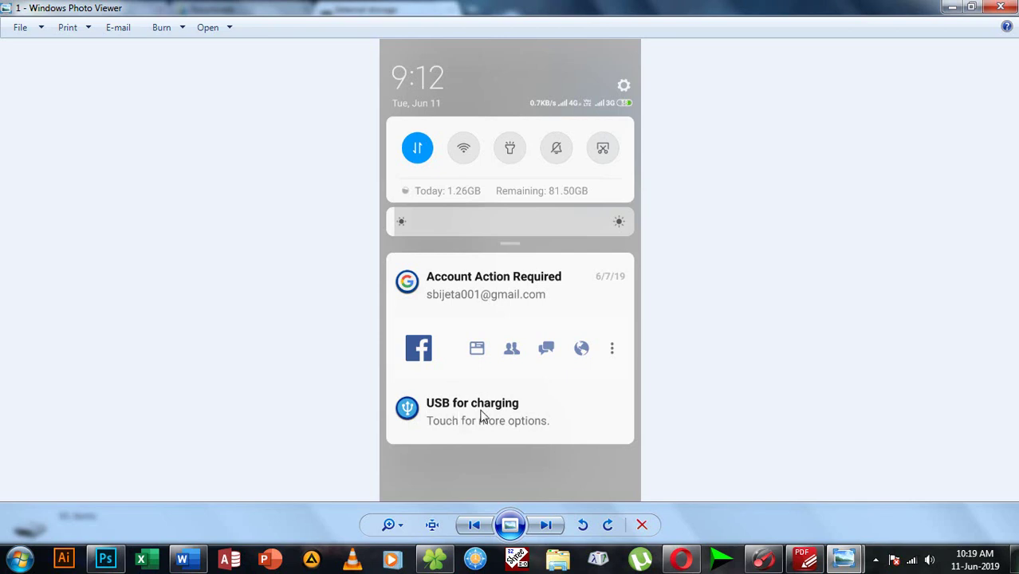
pyautogui.click(545, 525)
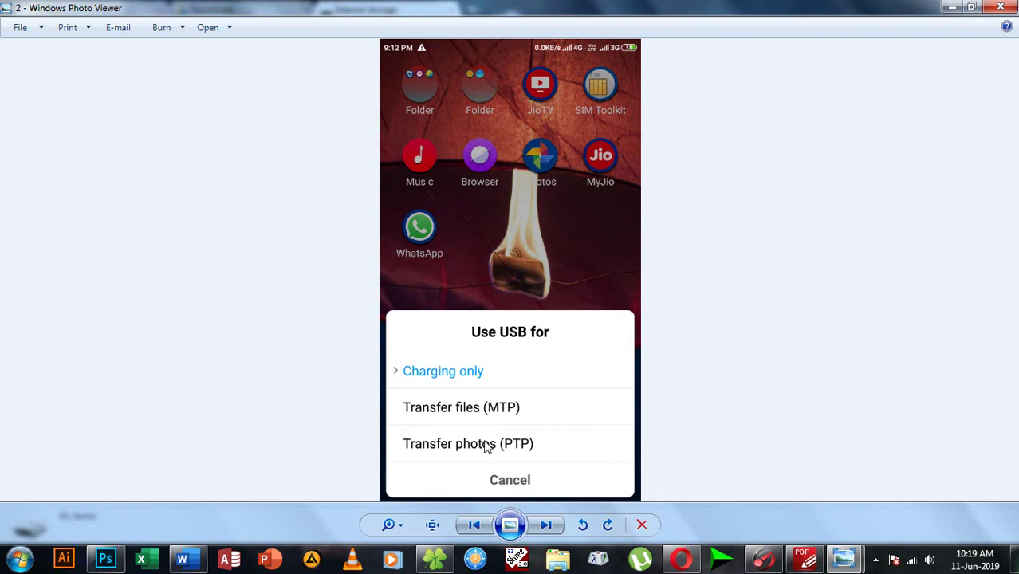
pyautogui.click(951, 8)
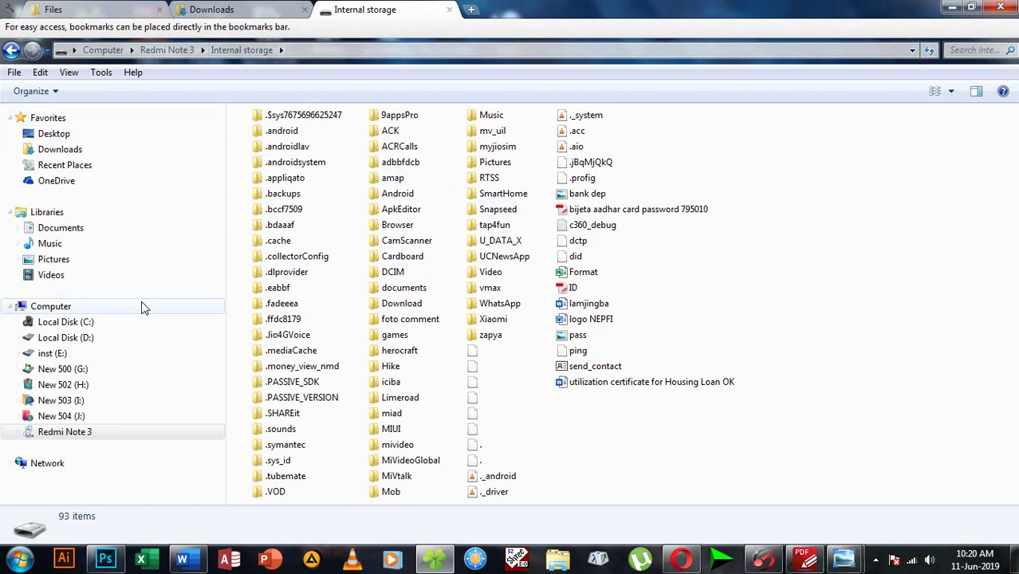
# - Go back to Computer and reopen the internal storage of the Redmi Note 3 under Portable Devices
pyautogui.click(51, 306)
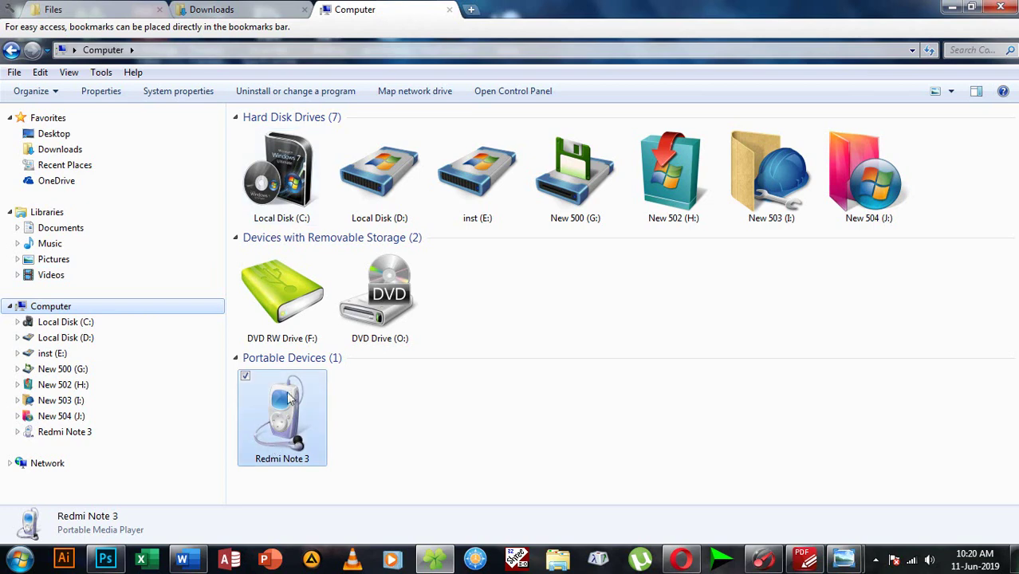
pyautogui.doubleClick(283, 423)
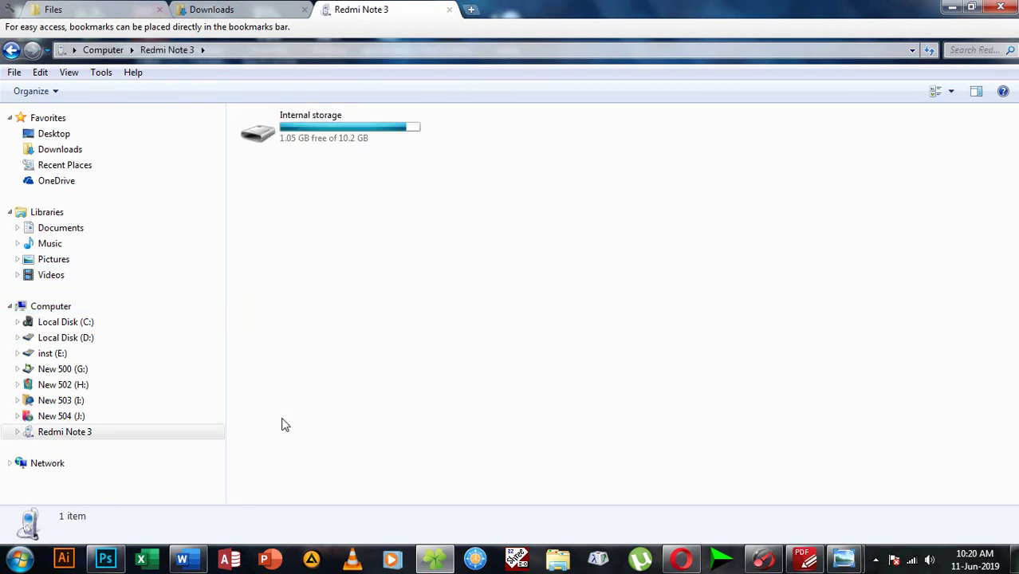
pyautogui.doubleClick(330, 136)
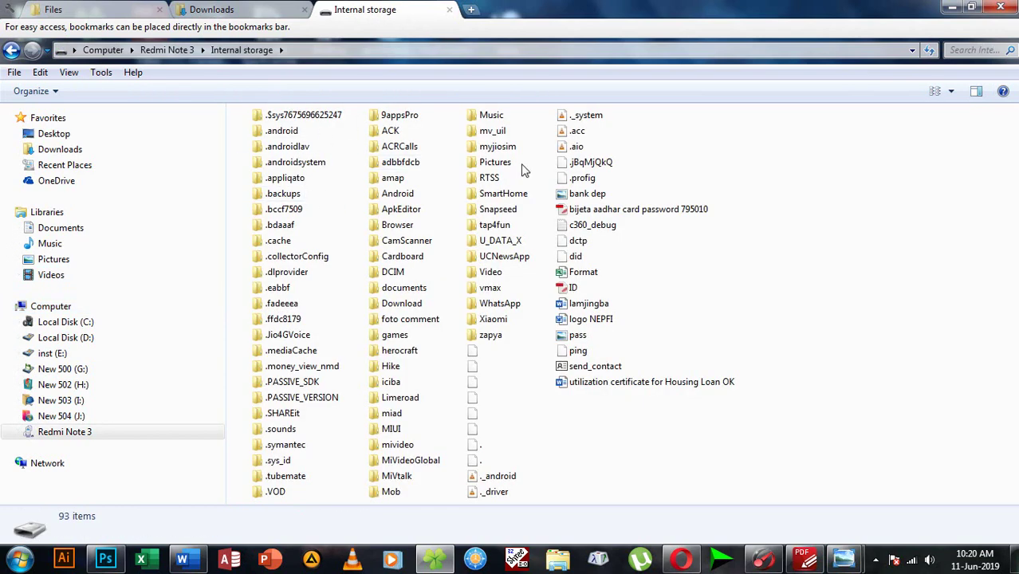
pyautogui.click(295, 147)
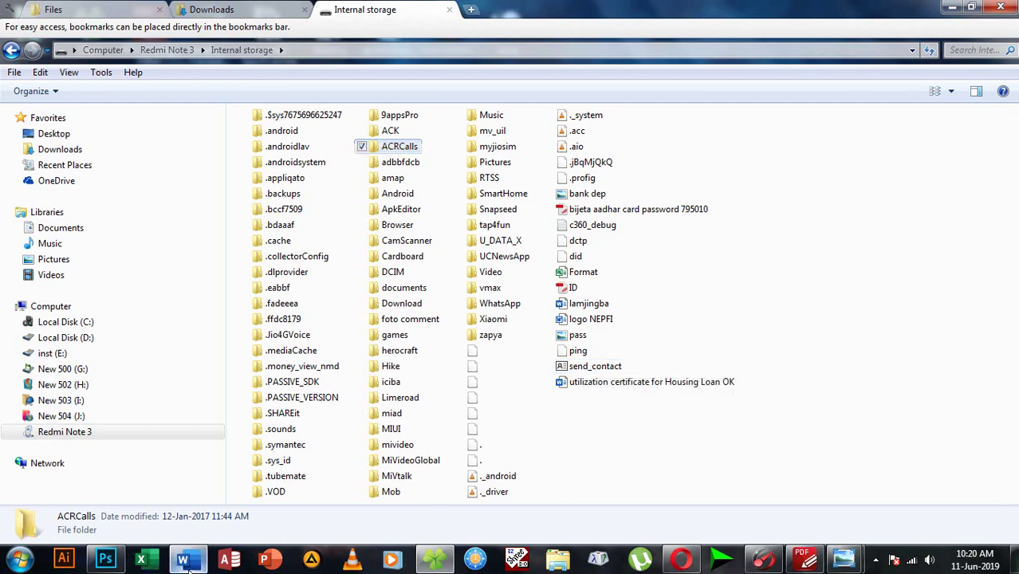
# - Review topic 4 in the Word list, about opening an image copied from the WhatsApp folder in Photoshop, and minimize Word
pyautogui.click(243, 510)
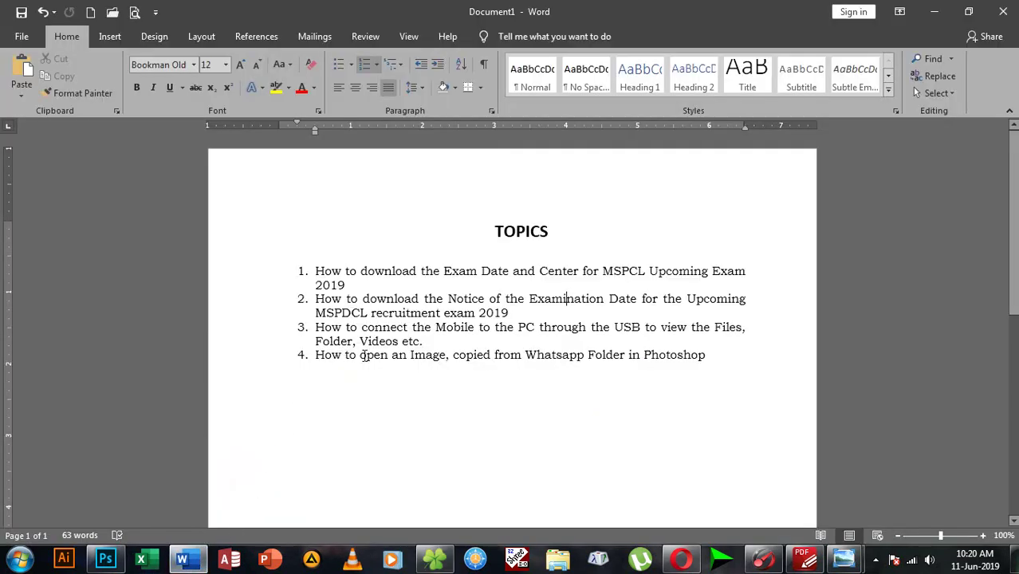
pyautogui.moveTo(544, 356); pyautogui.dragTo(630, 357)
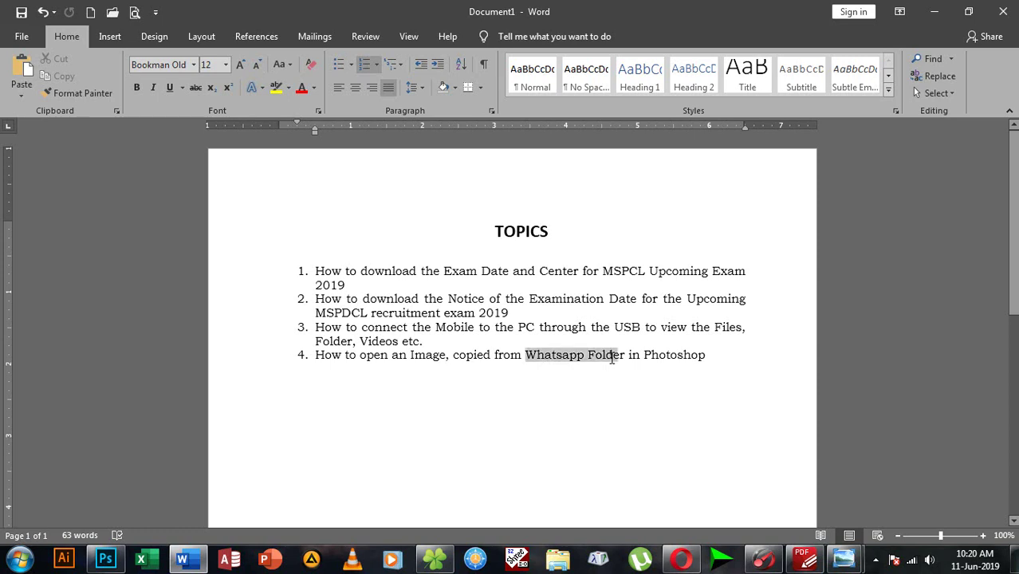
pyautogui.click(446, 357)
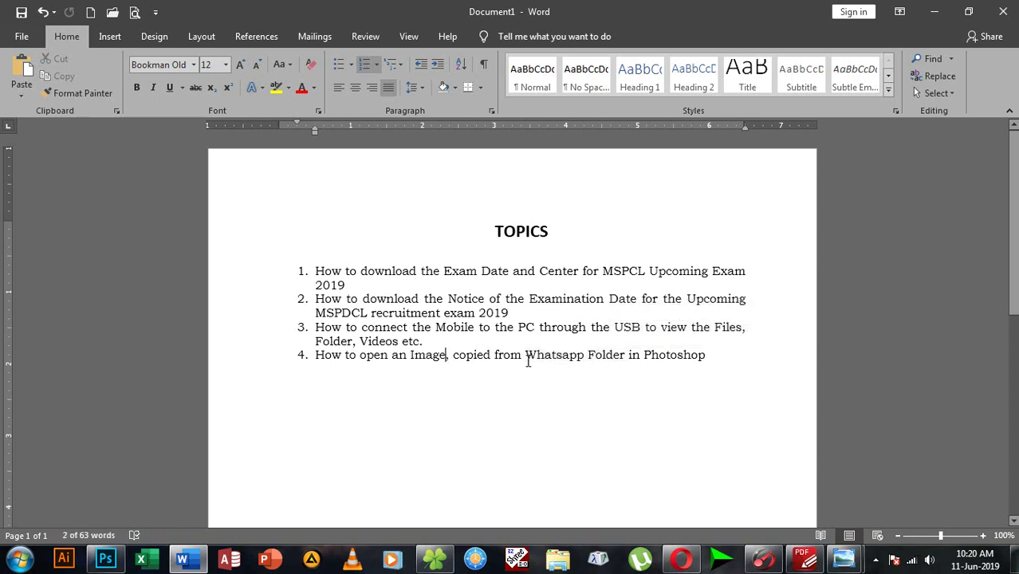
pyautogui.write(',')
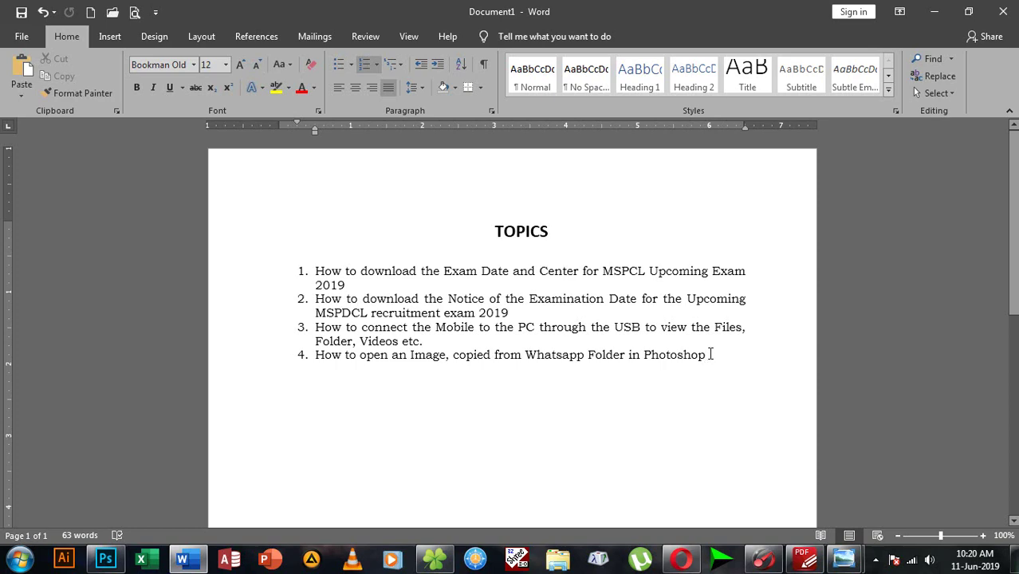
pyautogui.click(933, 11)
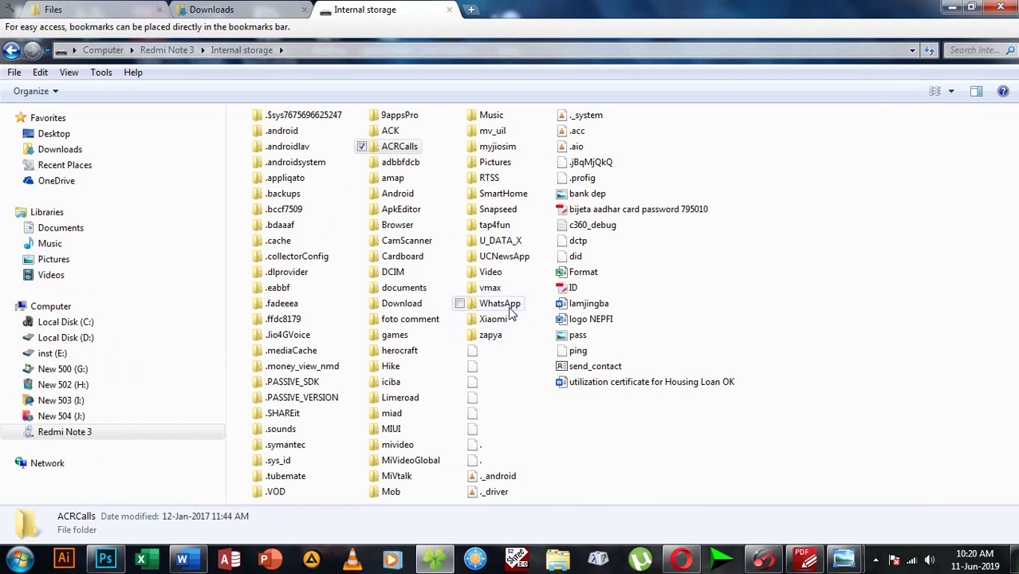
# - Open the WhatsApp folder in the phone's internal storage and go through Media to the WhatsApp Images folder
pyautogui.doubleClick(511, 309)
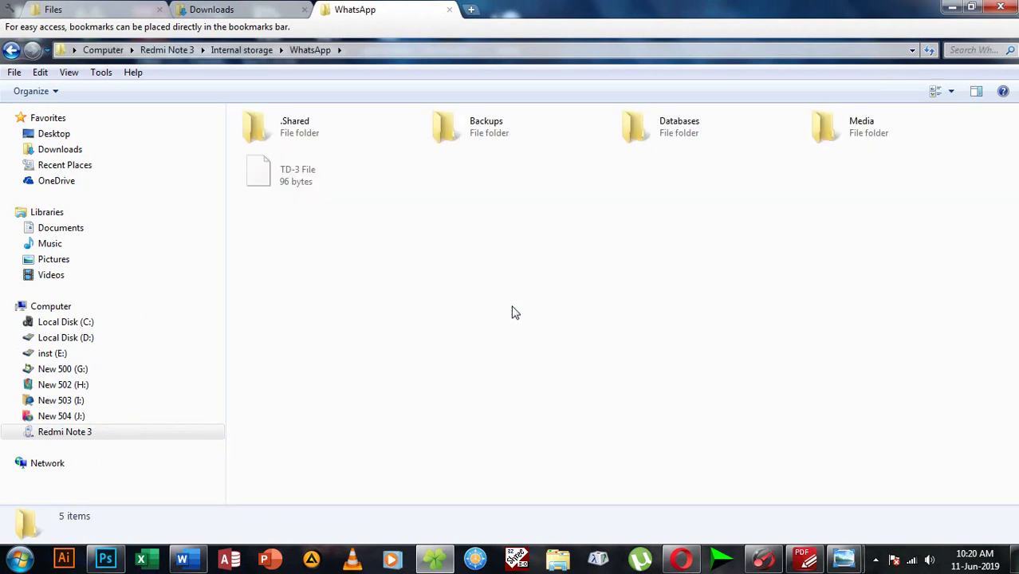
pyautogui.click(297, 145)
pyautogui.click(558, 145)
pyautogui.click(771, 136)
pyautogui.click(848, 137)
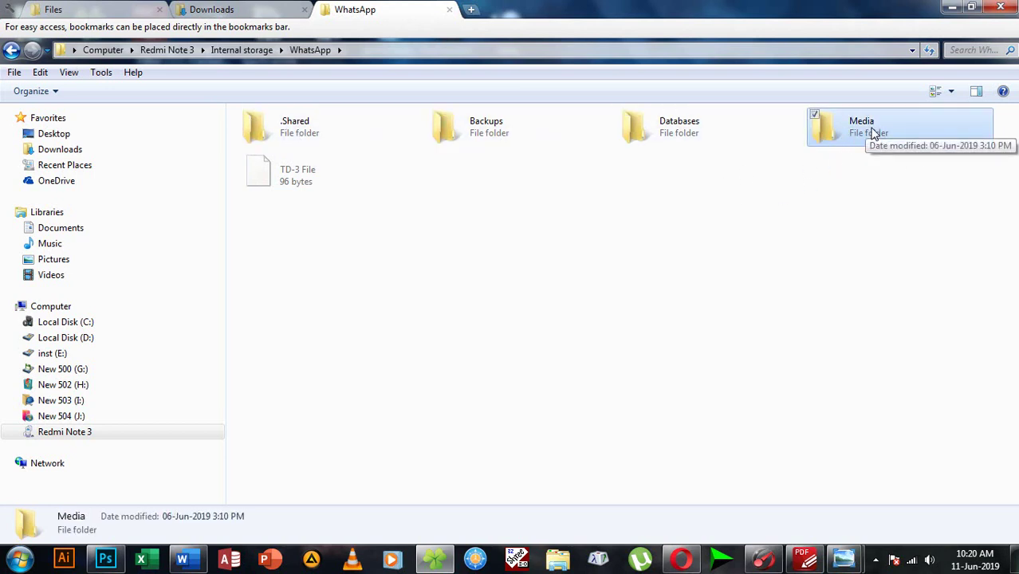
pyautogui.doubleClick(847, 124)
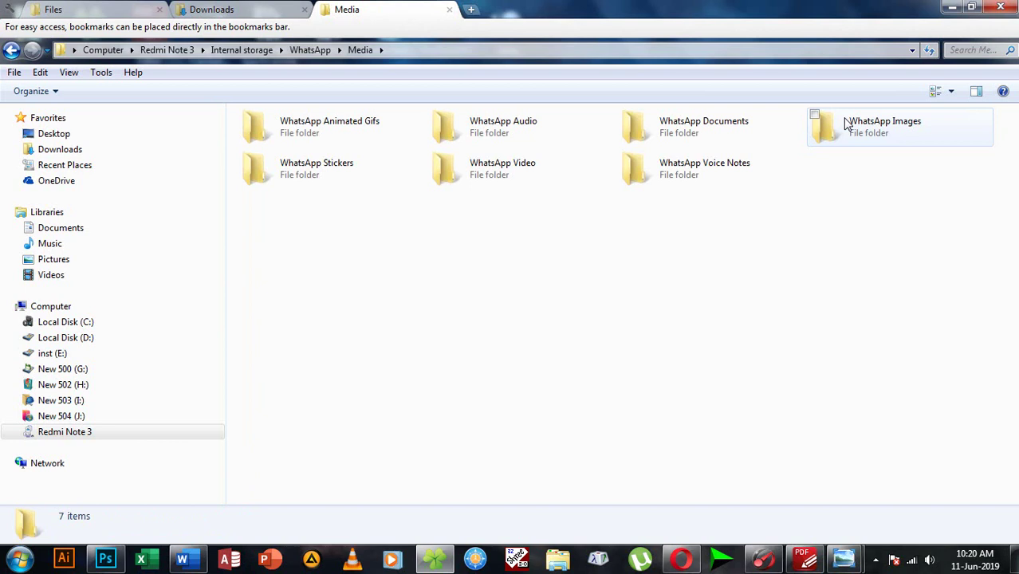
pyautogui.click(324, 143)
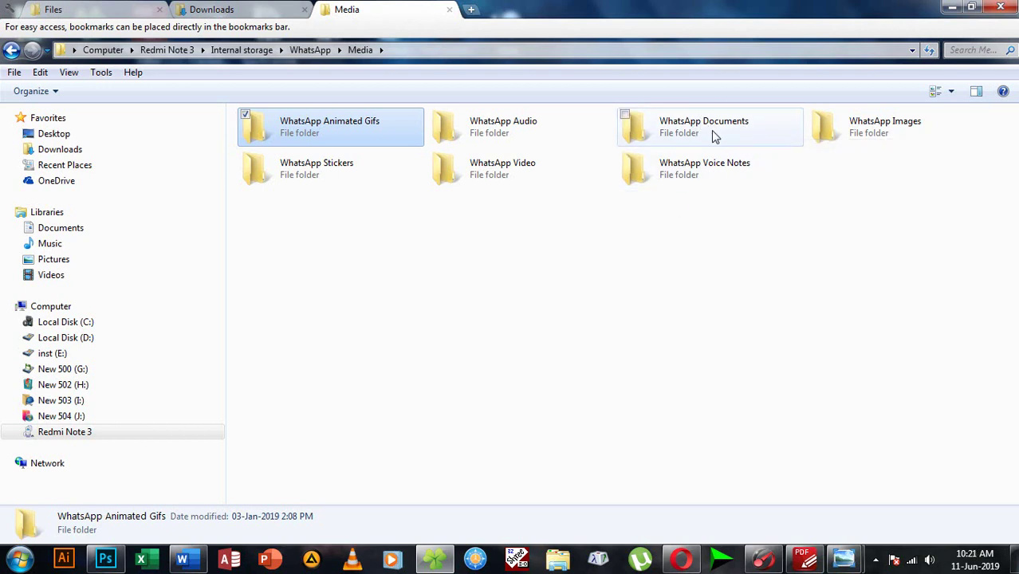
pyautogui.doubleClick(883, 132)
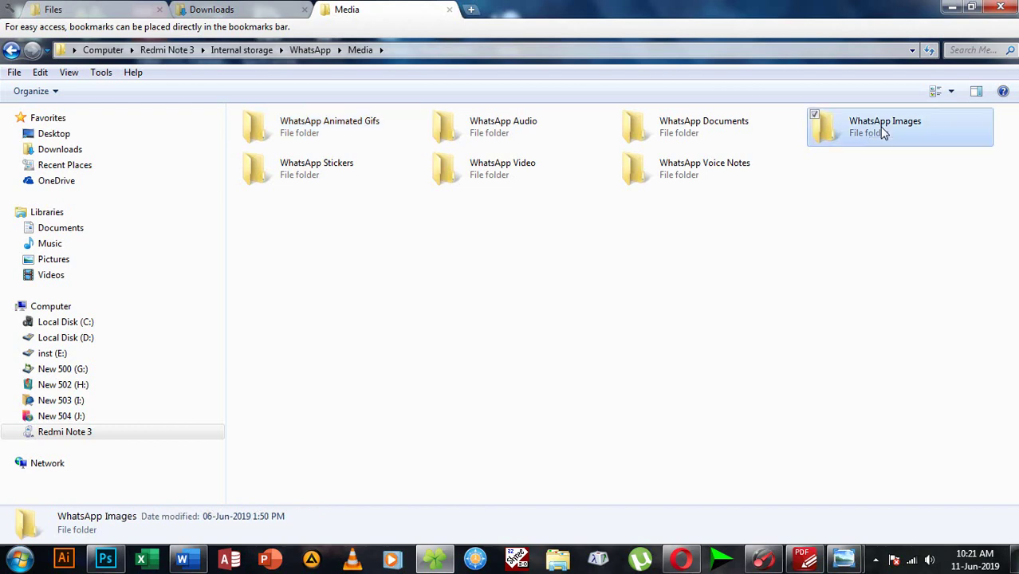
# - Browse the WhatsApp Images folder for the Bed Exam 3rd semester image, preview it, and close the preview
pyautogui.scroll(-12, 738, 287)
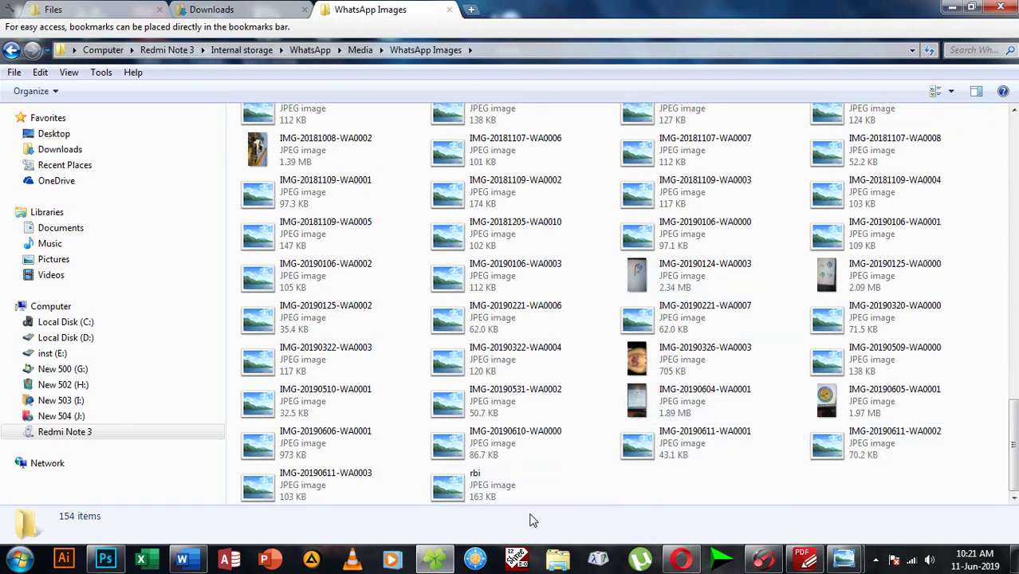
pyautogui.click(470, 480)
pyautogui.scroll(3, 505, 420)
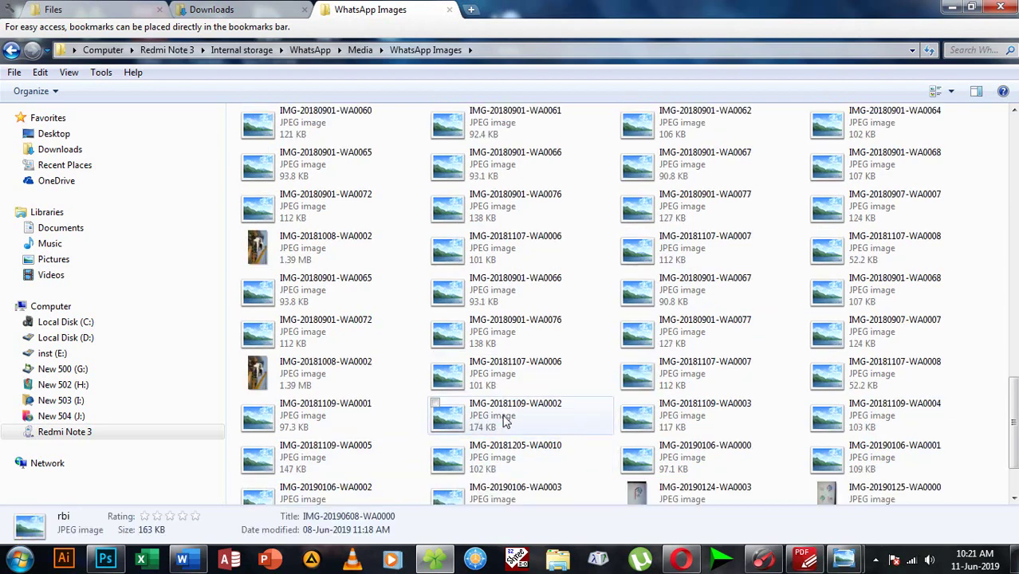
pyautogui.scroll(10, 505, 420)
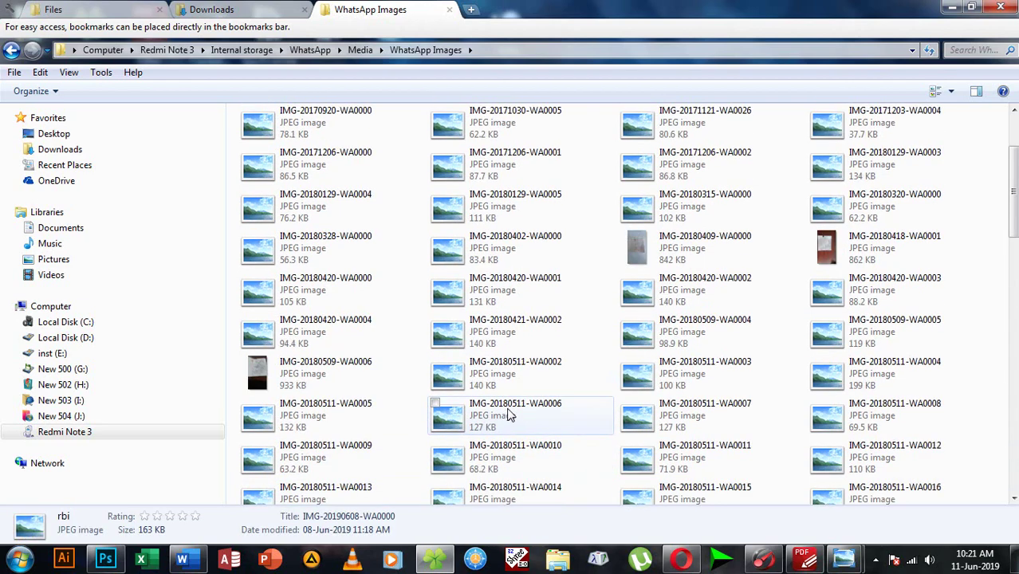
pyautogui.scroll(3, 510, 415)
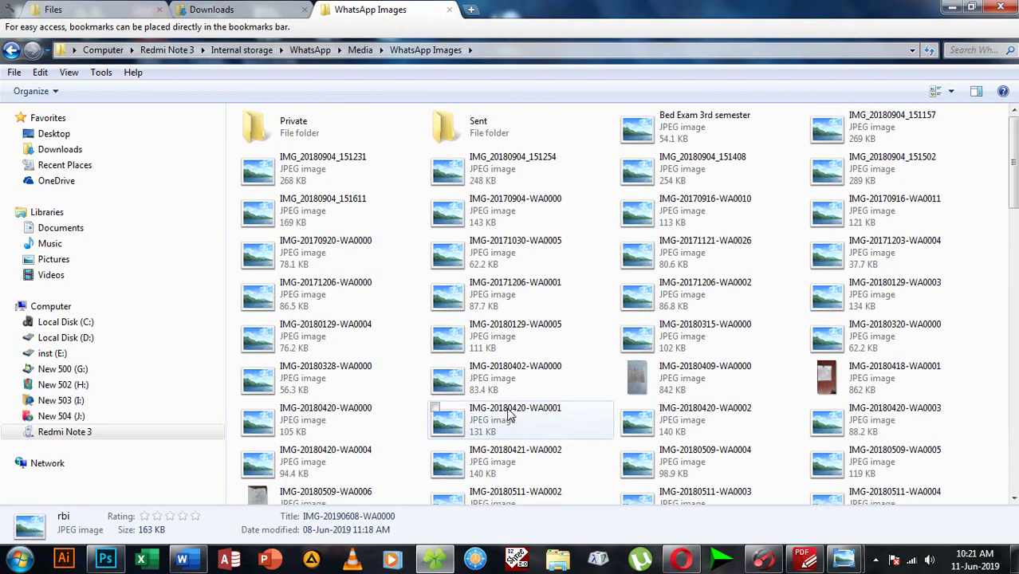
pyautogui.doubleClick(698, 125)
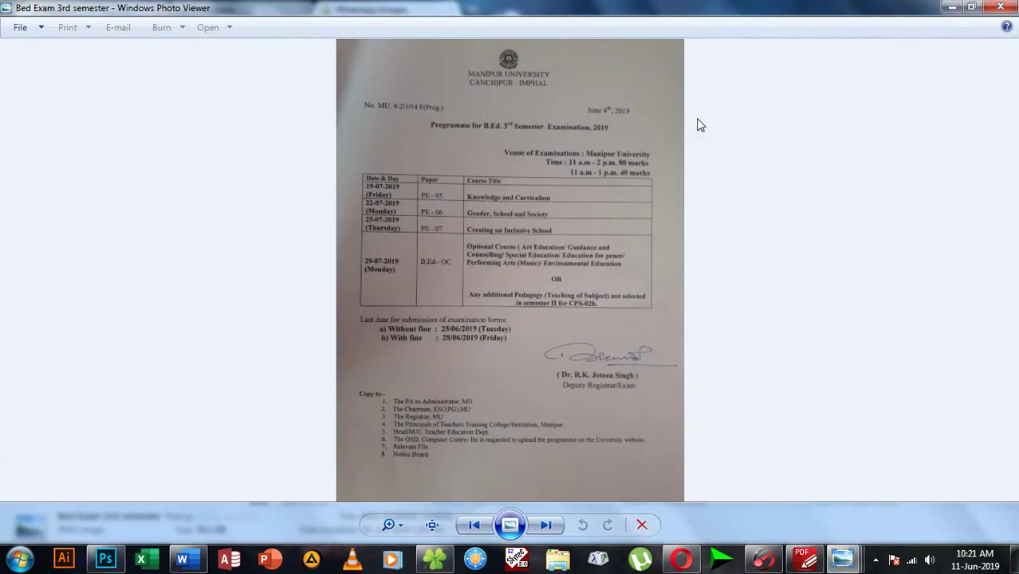
pyautogui.click(1000, 7)
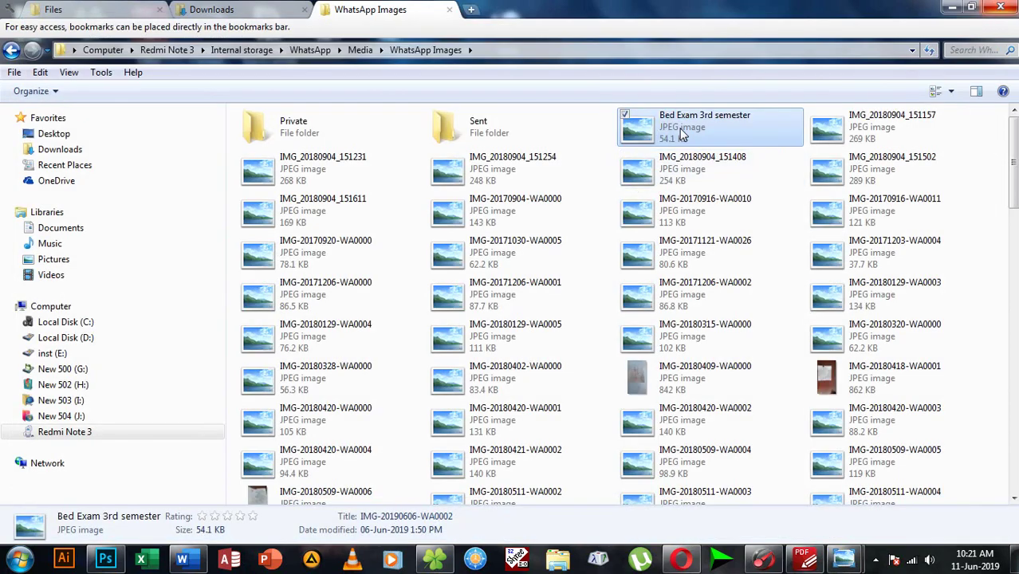
# - Copy the Bed Exam 3rd semester image from the phone to the desktop, and check the copy in the photo viewer
pyautogui.rightClick(682, 134)
pyautogui.click(741, 200)
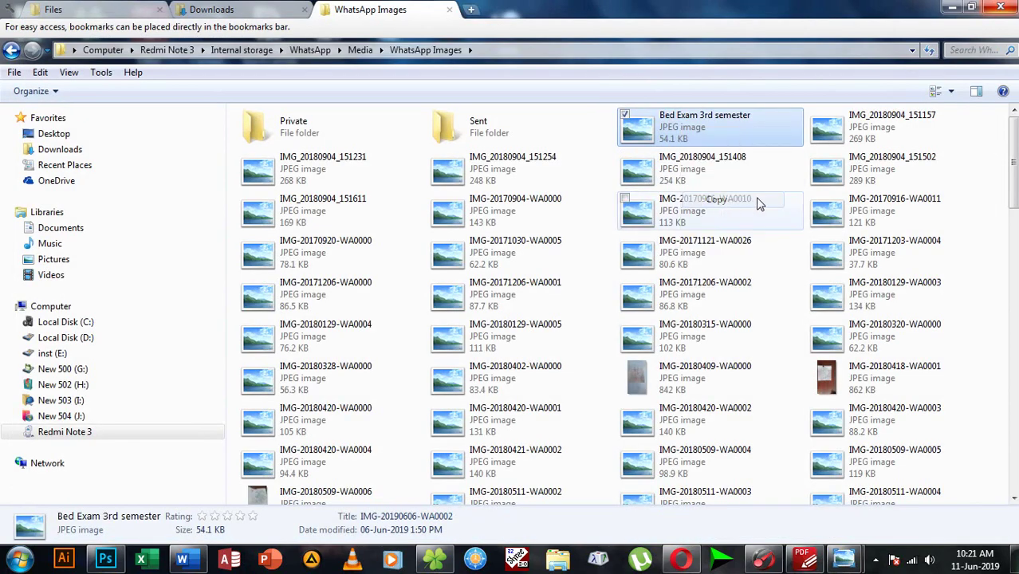
pyautogui.click(950, 8)
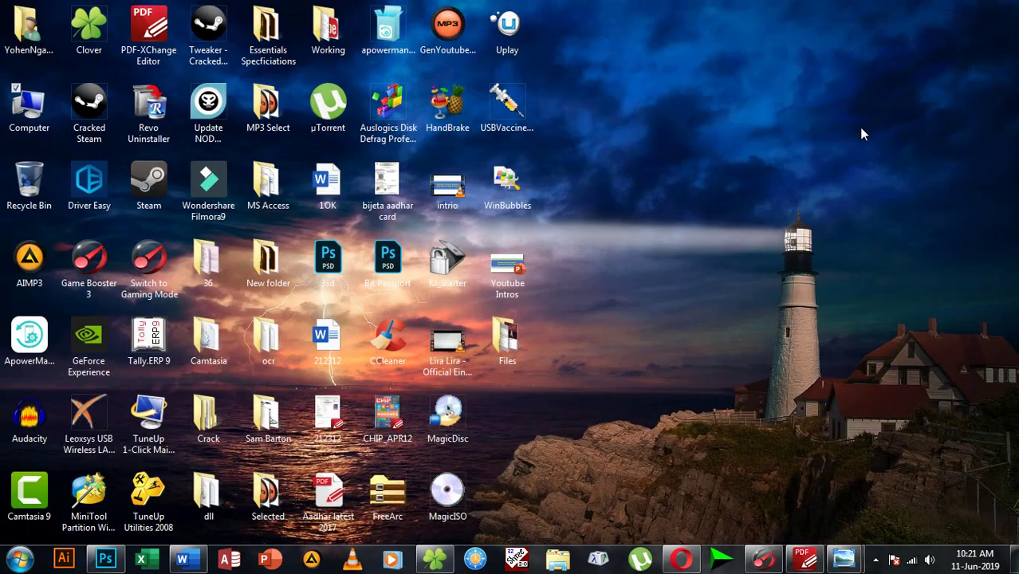
pyautogui.rightClick(654, 122)
pyautogui.click(681, 186)
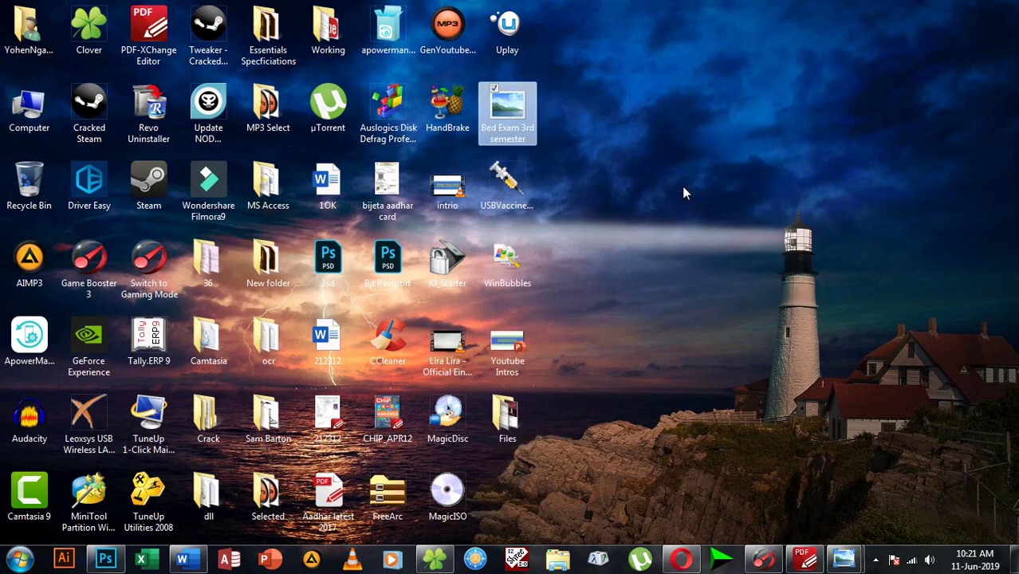
pyautogui.doubleClick(512, 112)
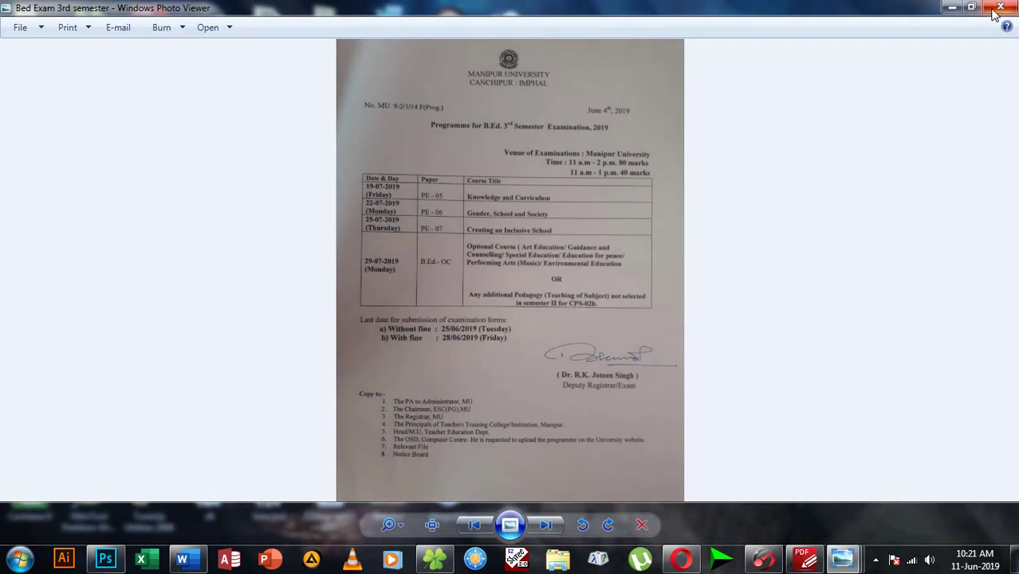
pyautogui.click(998, 8)
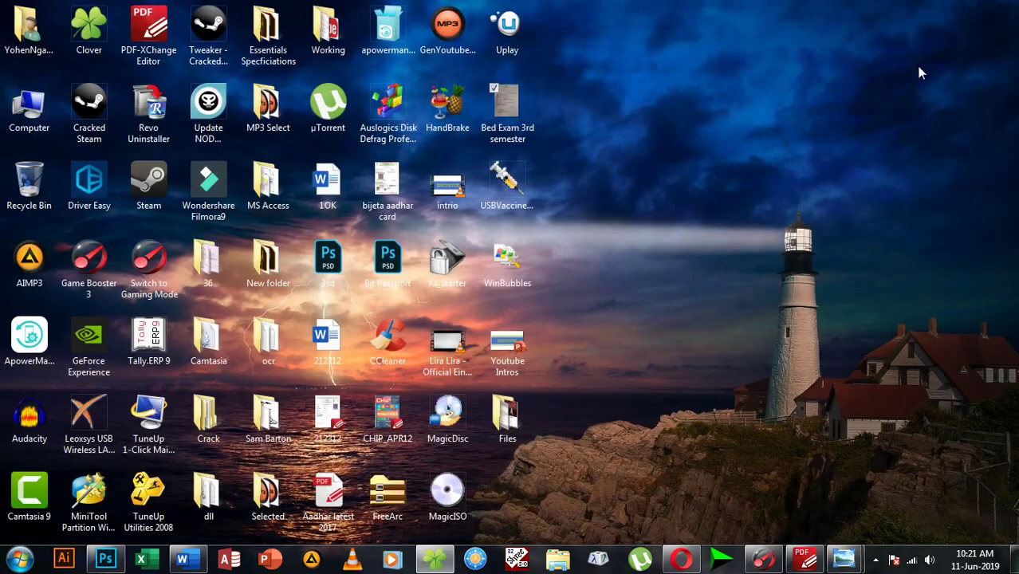
# - Try to open the desktop copy of Bed Exam 3rd semester in Photoshop, and return to the desktop
pyautogui.press('Down')
pyautogui.click(506, 111)
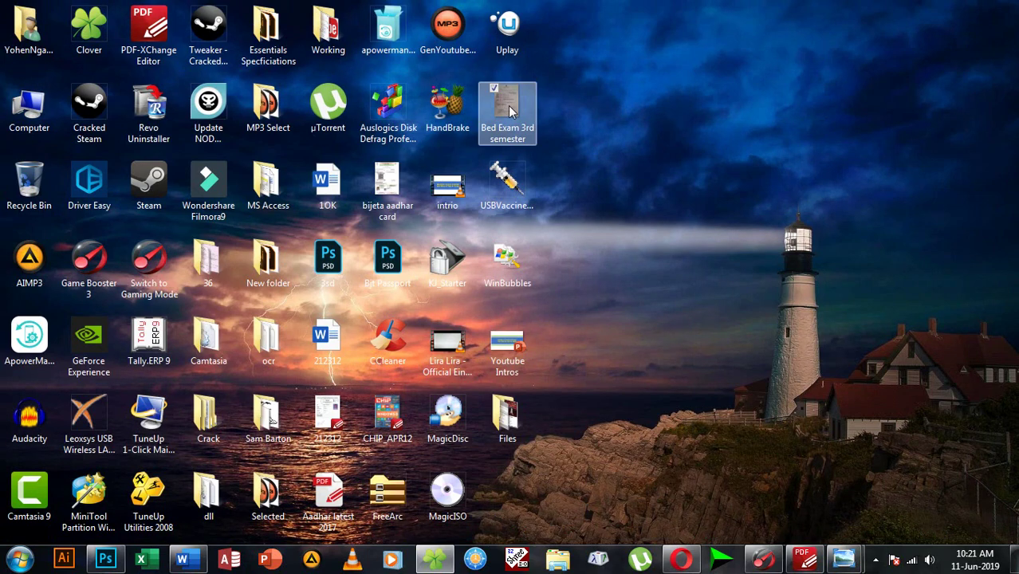
pyautogui.click(109, 562)
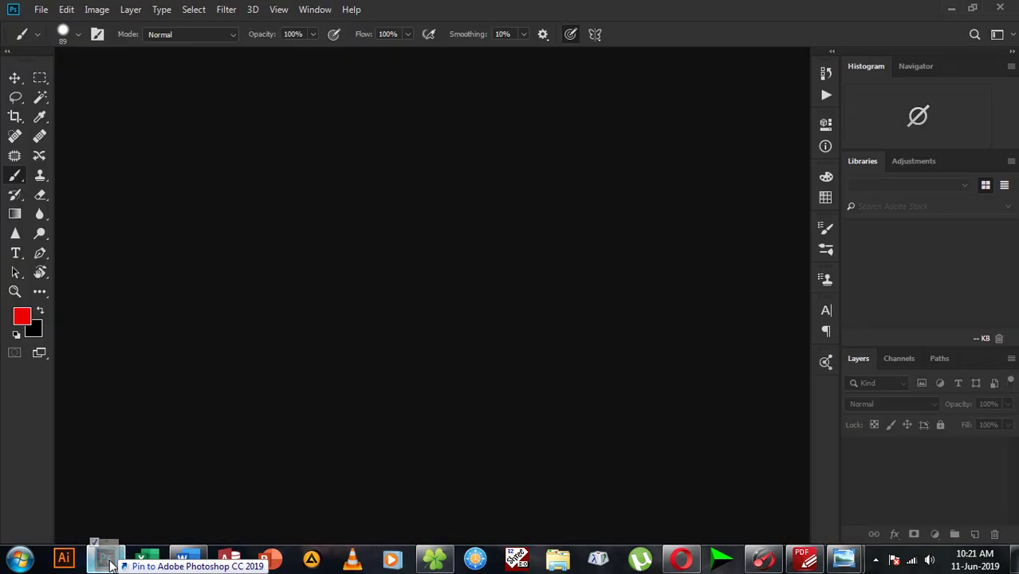
pyautogui.moveTo(112, 564); pyautogui.dragTo(245, 318)
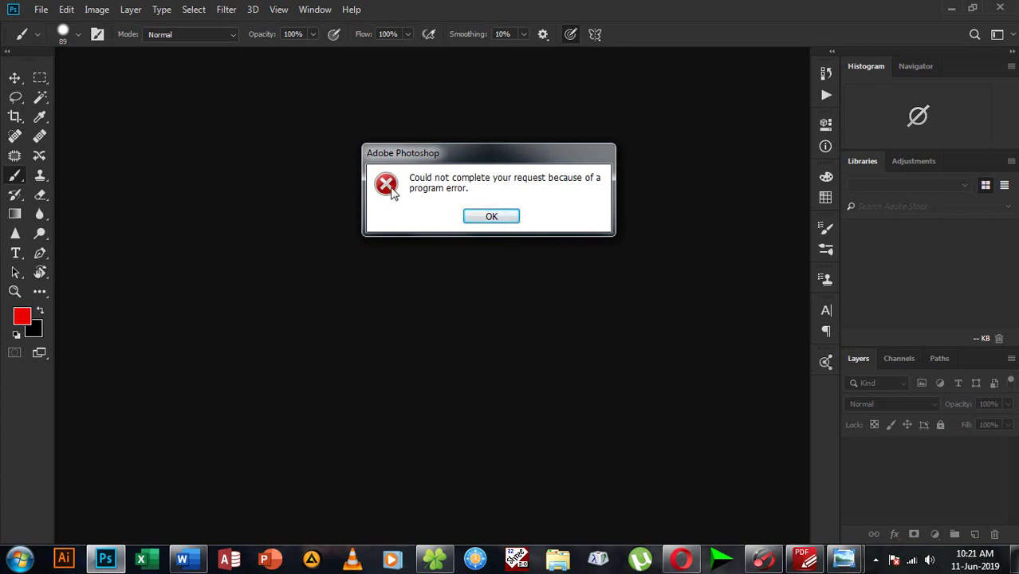
pyautogui.click(491, 218)
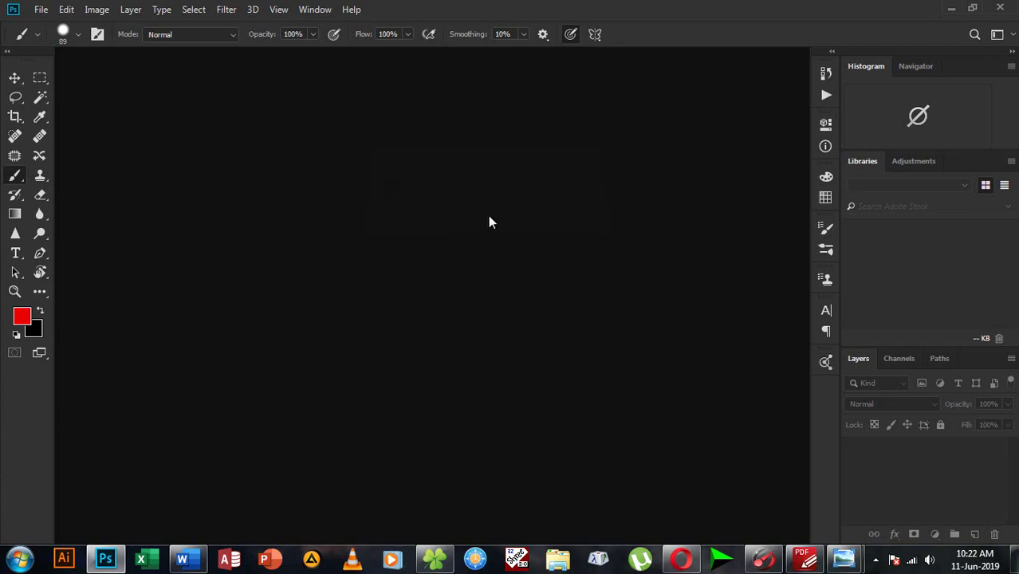
pyautogui.click(953, 9)
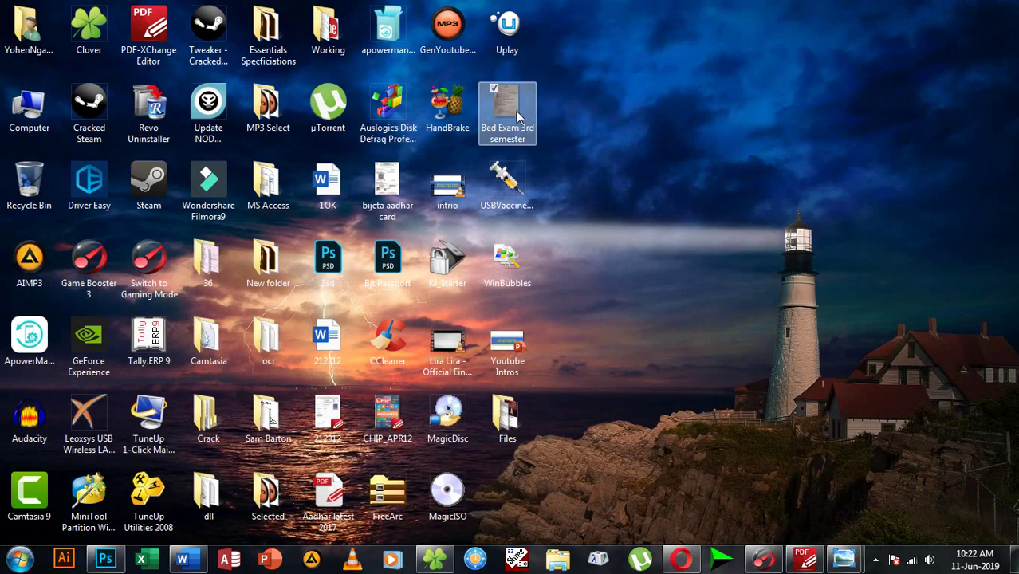
# - Switch to Word and create a new blank document
pyautogui.click(183, 562)
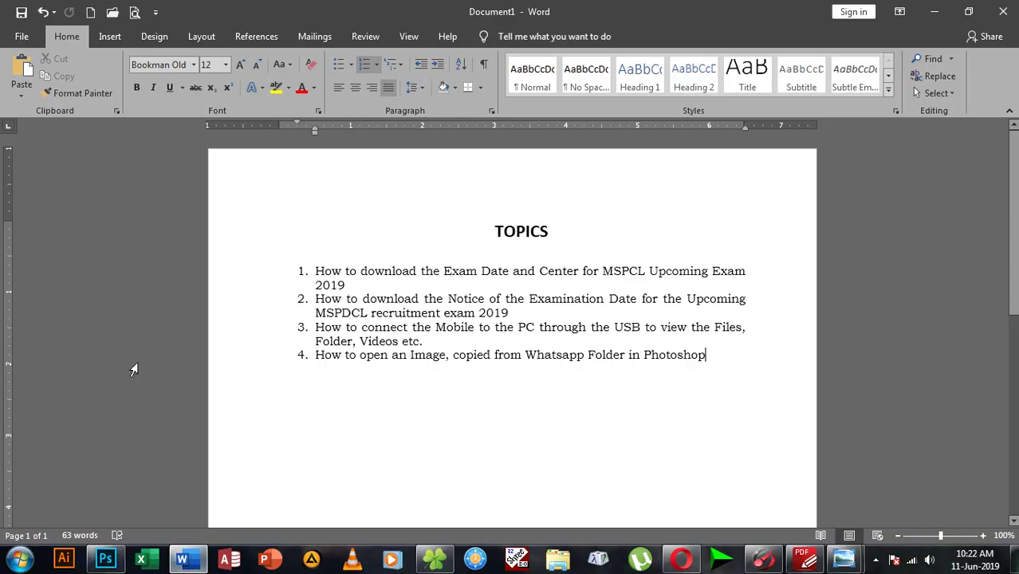
pyautogui.click(21, 37)
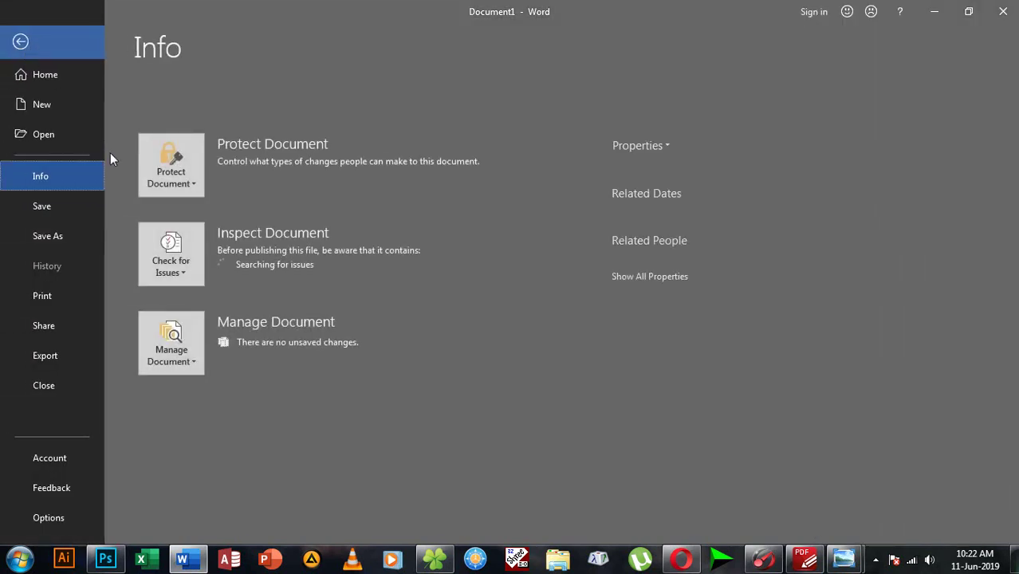
pyautogui.click(51, 106)
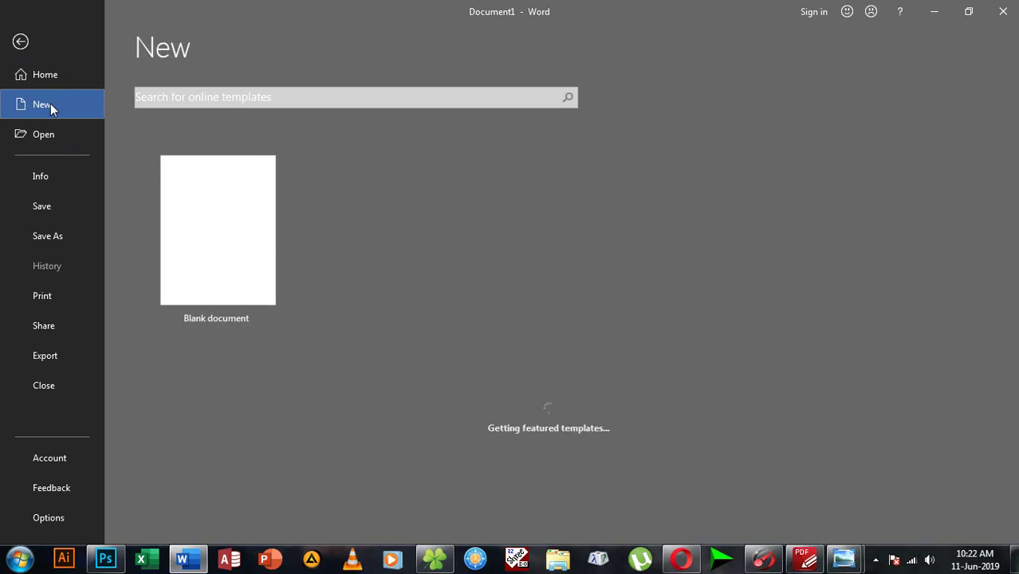
pyautogui.click(191, 201)
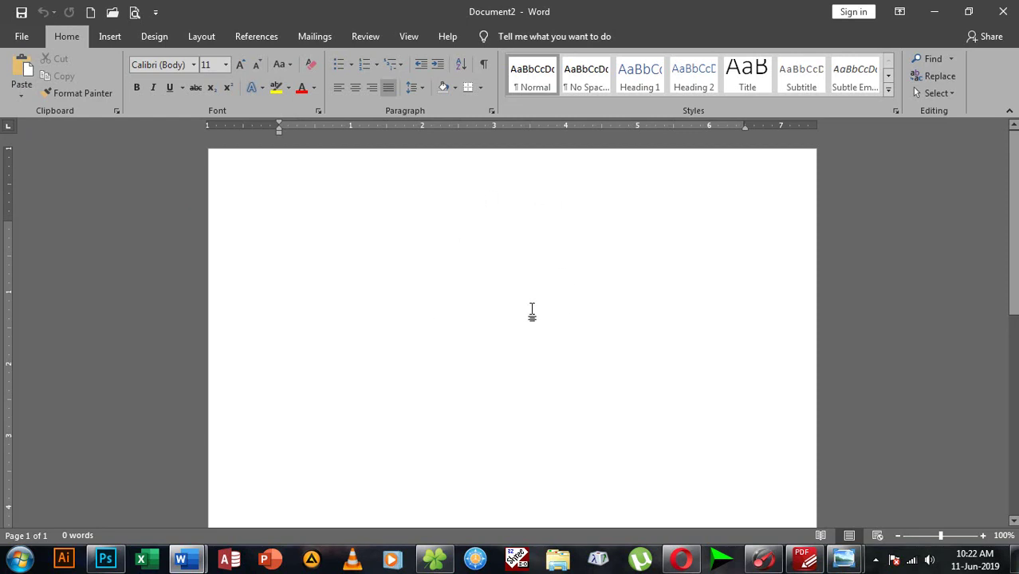
# - Insert the Bed Exam 3rd semester picture from the desktop into the blank document and look over the page
pyautogui.click(109, 38)
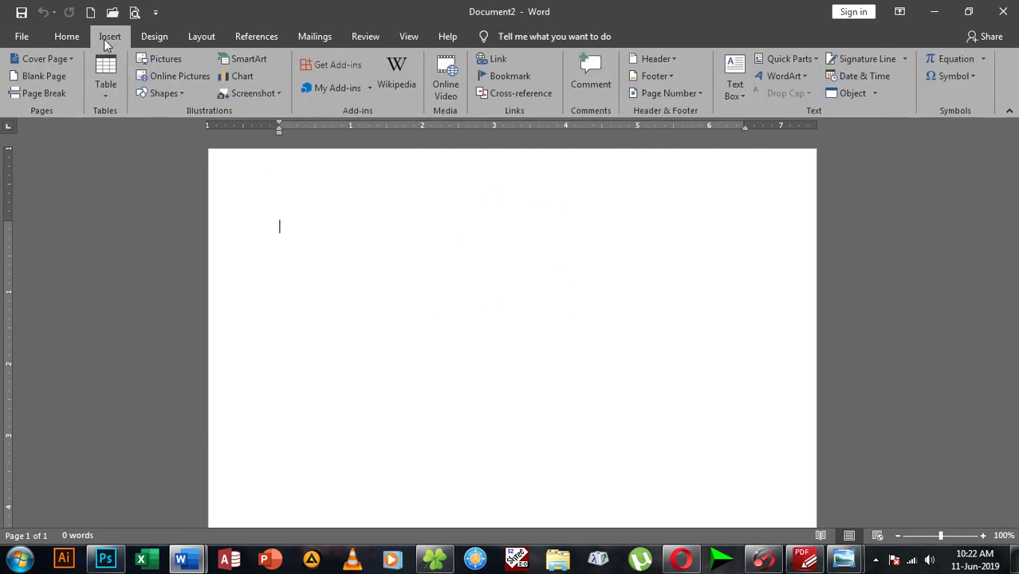
pyautogui.click(168, 63)
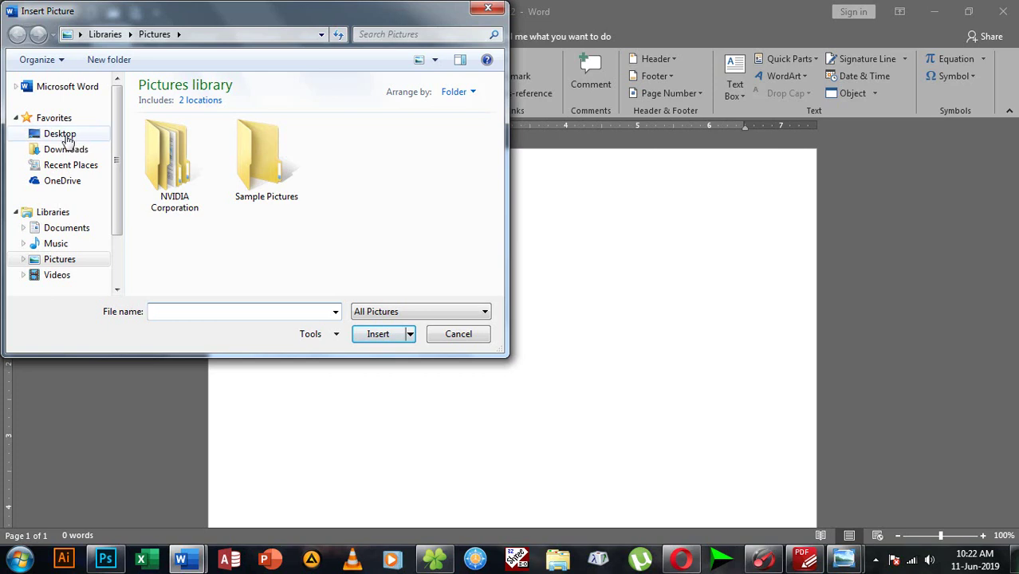
pyautogui.click(62, 134)
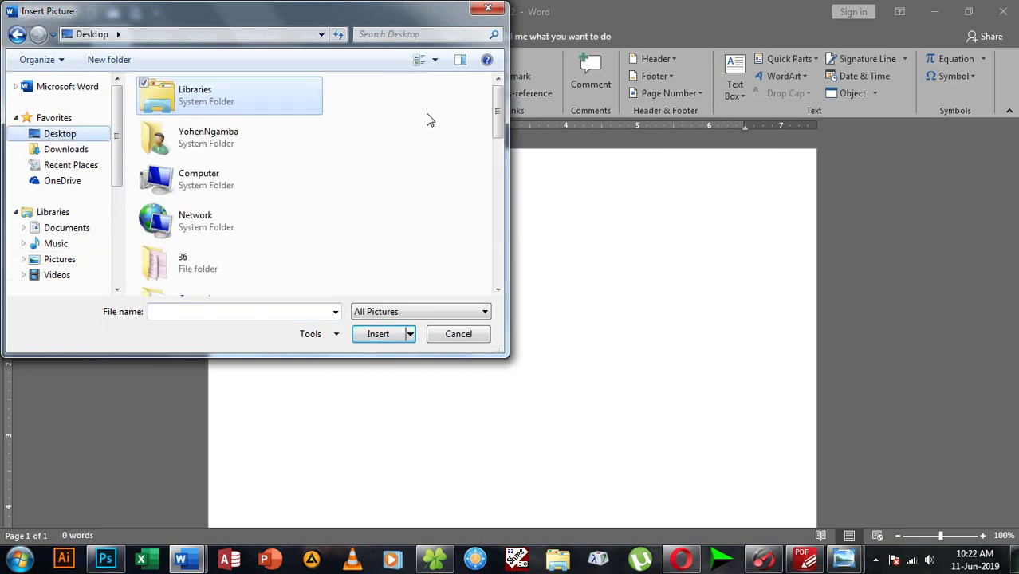
pyautogui.moveTo(499, 125); pyautogui.dragTo(496, 268)
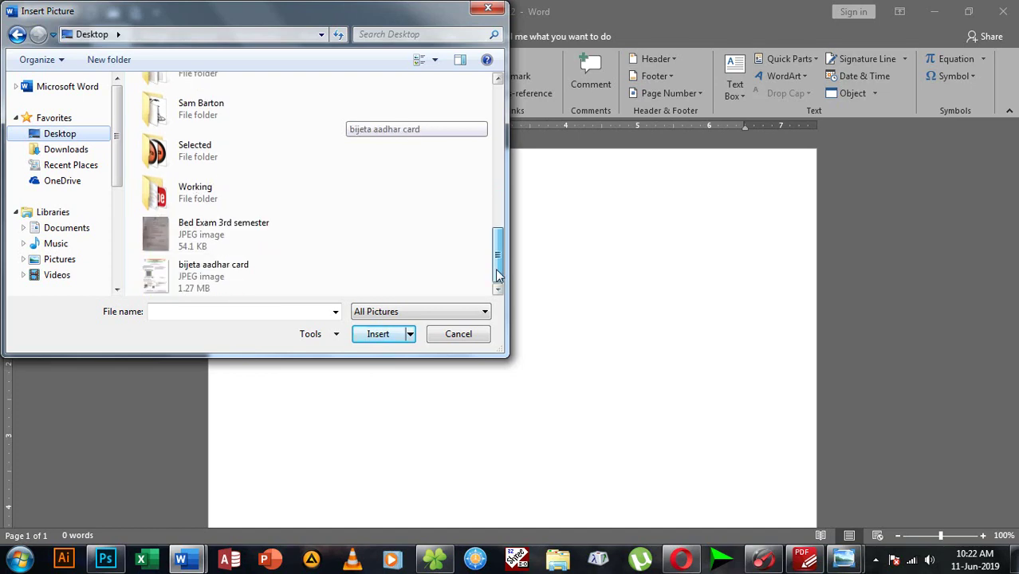
pyautogui.click(217, 241)
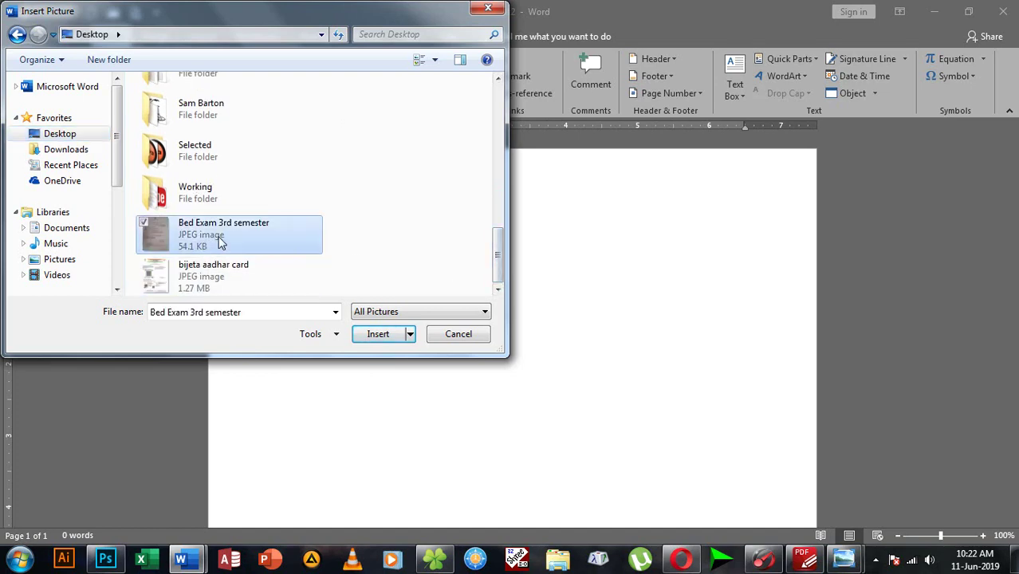
pyautogui.click(379, 333)
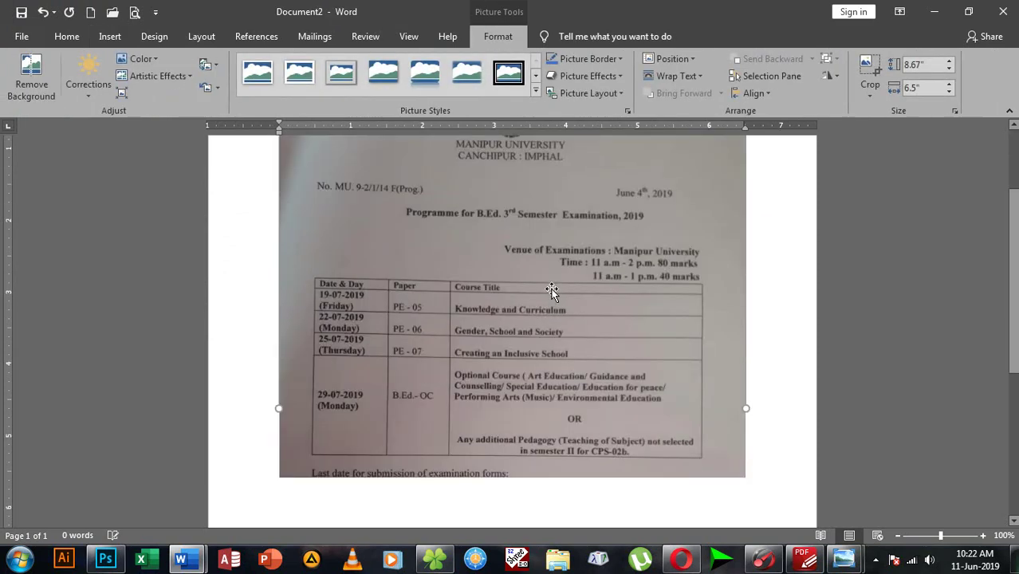
pyautogui.scroll(-8, 550, 290)
pyautogui.scroll(8, 551, 292)
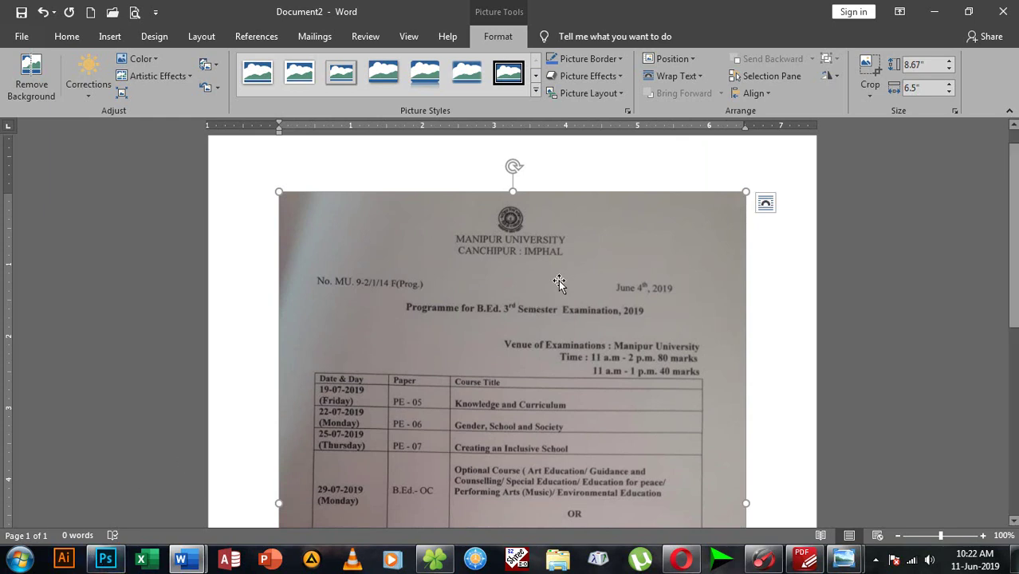
# - Save the document to the desktop as a PDF named 899, with the file set to open after publishing
pyautogui.press('F12')
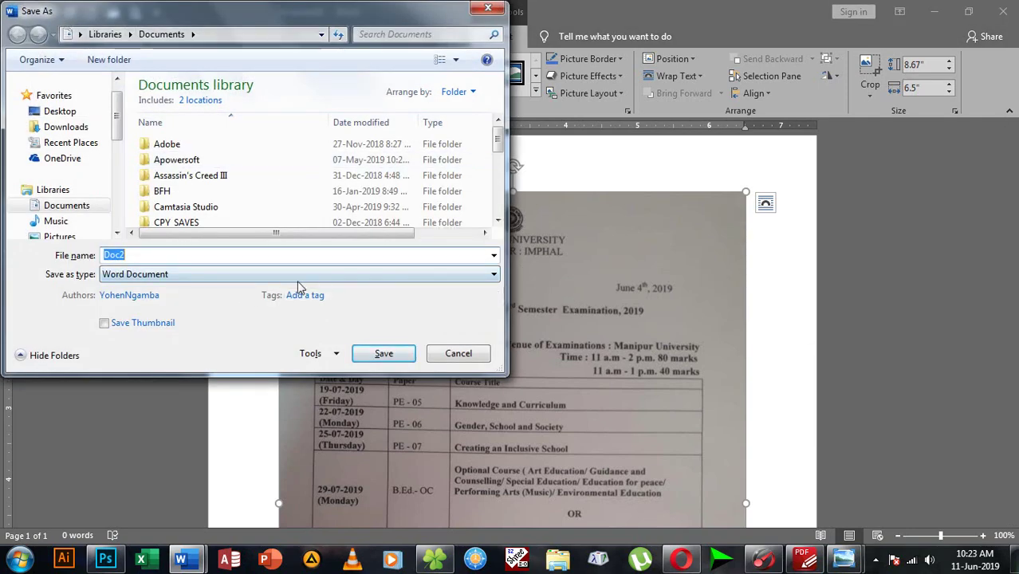
pyautogui.click(187, 274)
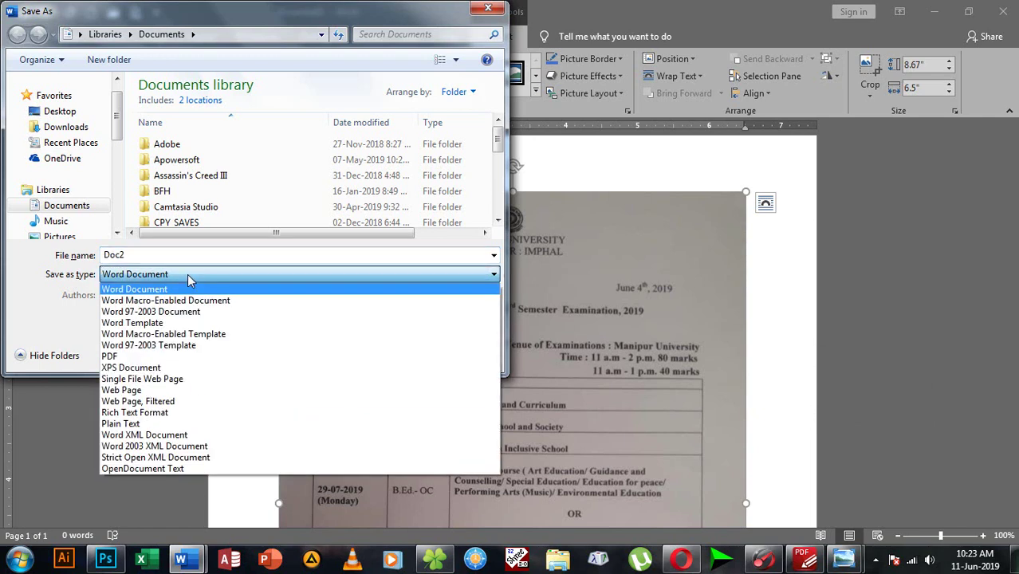
pyautogui.click(136, 356)
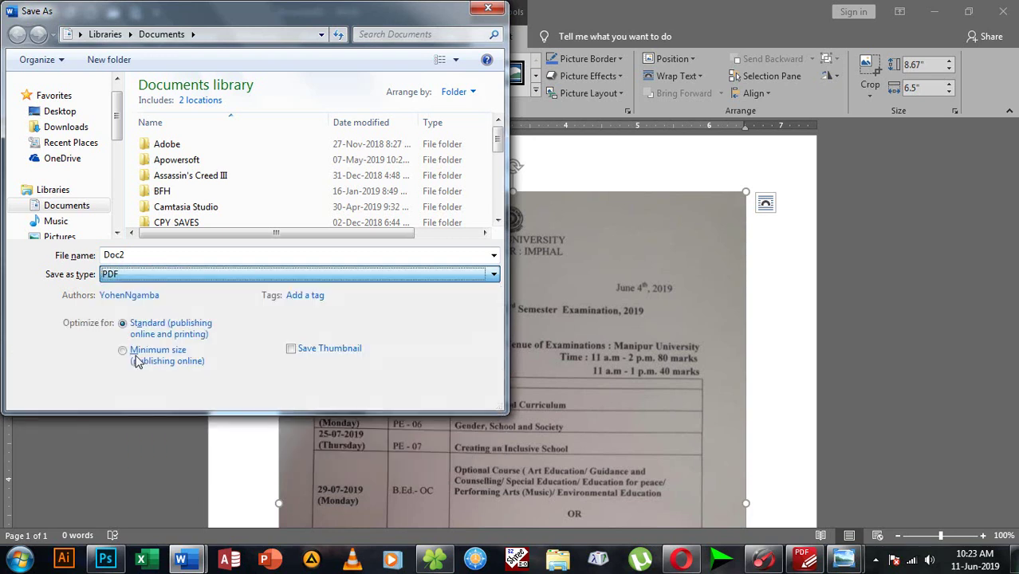
pyautogui.click(147, 257)
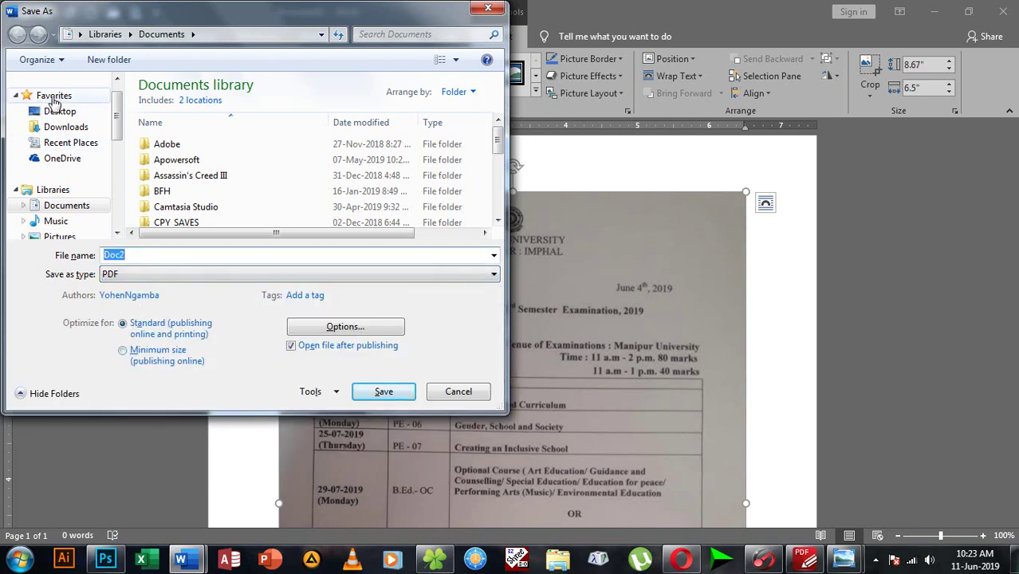
pyautogui.click(60, 110)
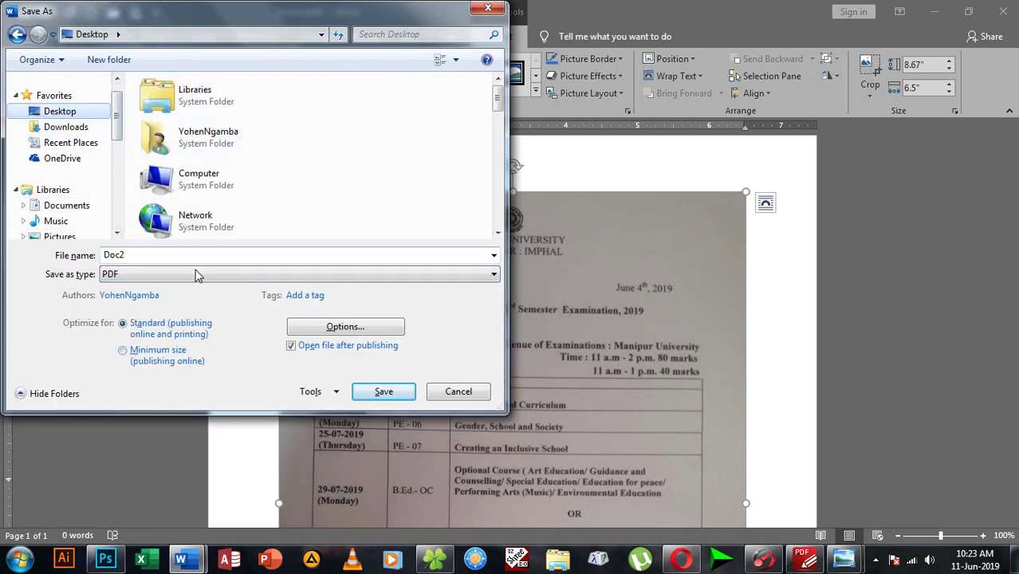
pyautogui.click(167, 251)
pyautogui.write('899')
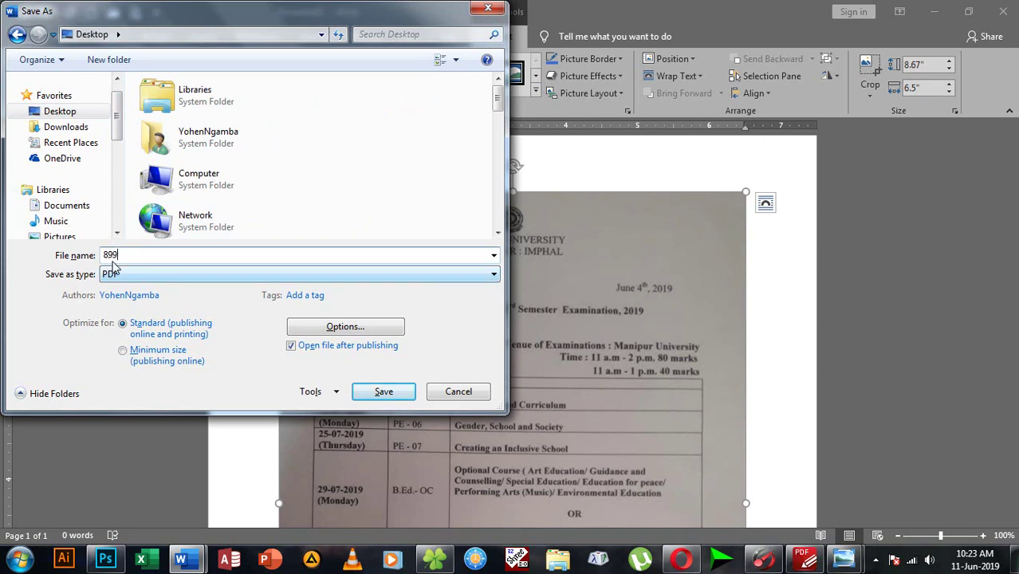
pyautogui.click(382, 392)
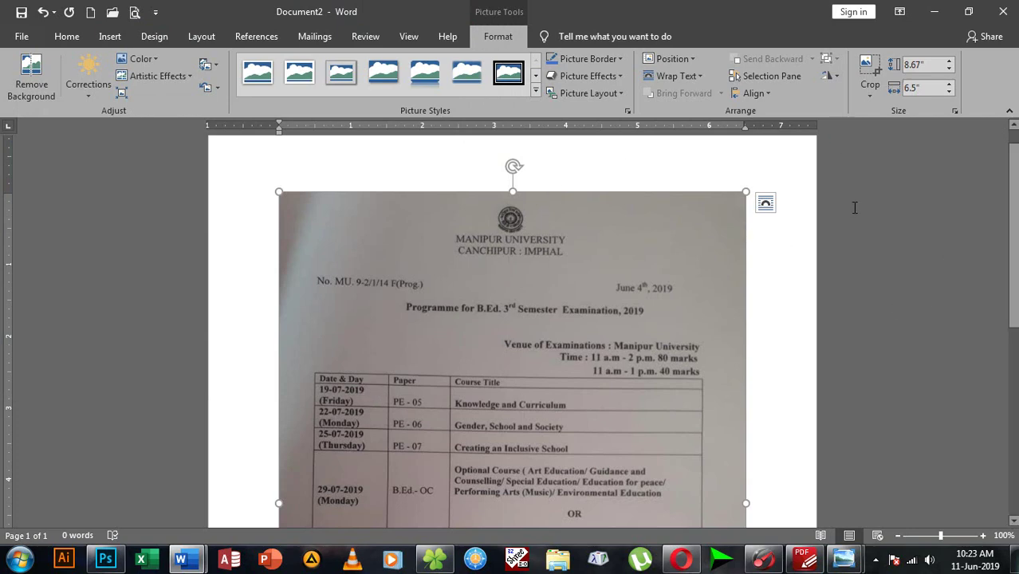
pyautogui.click(942, 8)
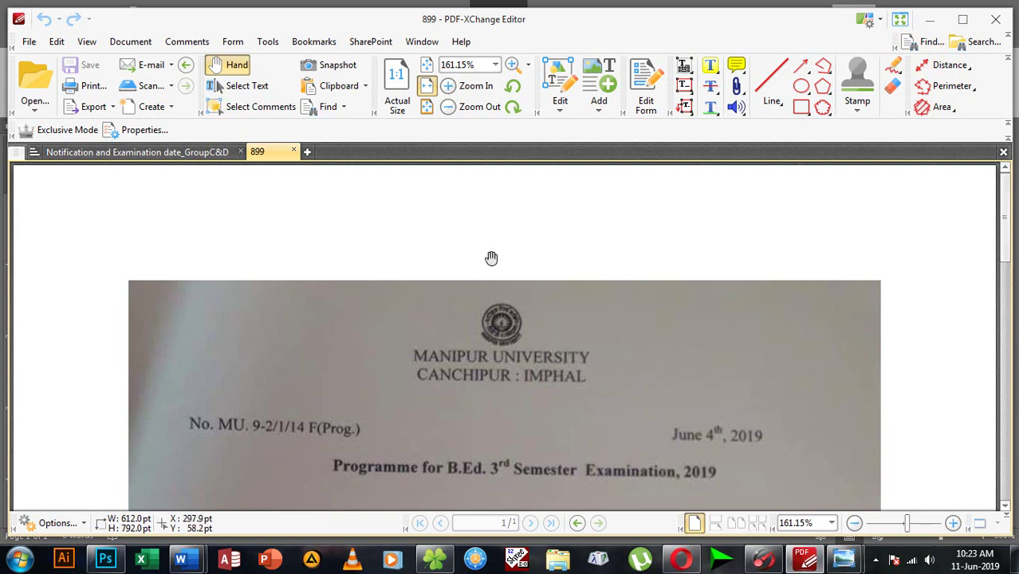
# - Close the 899 PDF and discard the Word document holding the picture, minimize the topics document, and switch to Photoshop
pyautogui.scroll(-1, 488, 257)
pyautogui.click(999, 21)
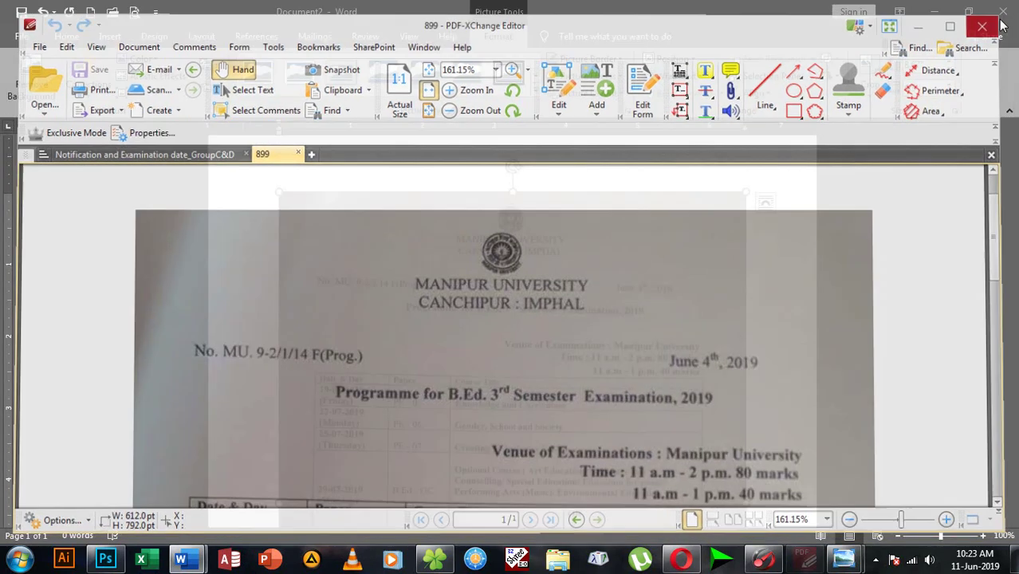
pyautogui.click(1003, 11)
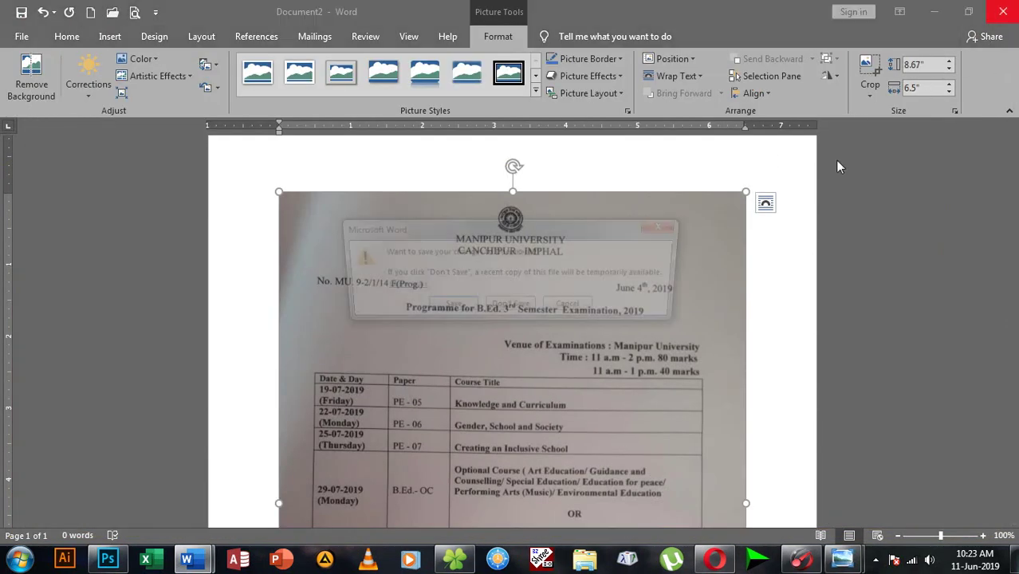
pyautogui.click(582, 370)
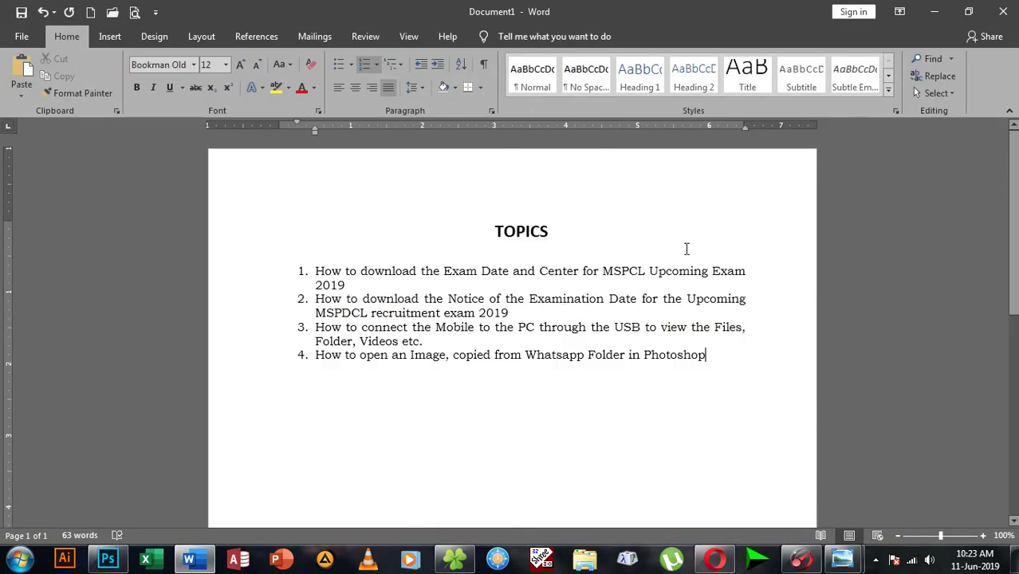
pyautogui.click(929, 15)
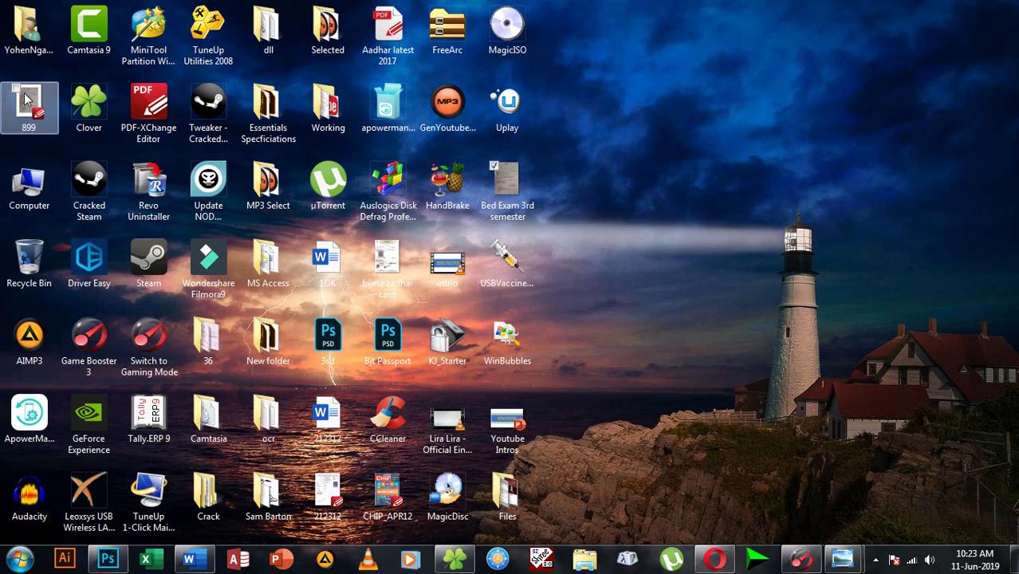
pyautogui.click(109, 561)
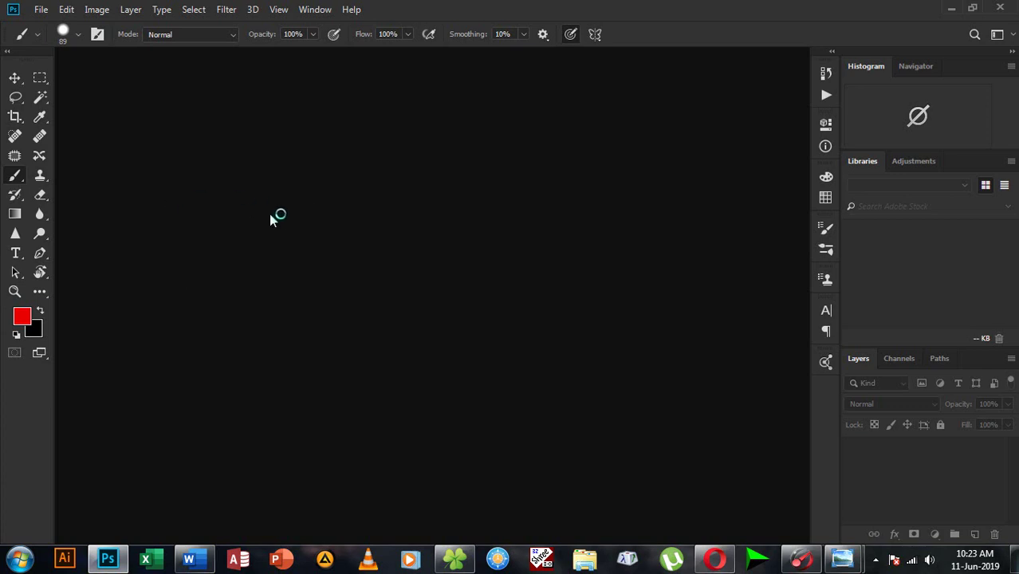
pyautogui.click(40, 9)
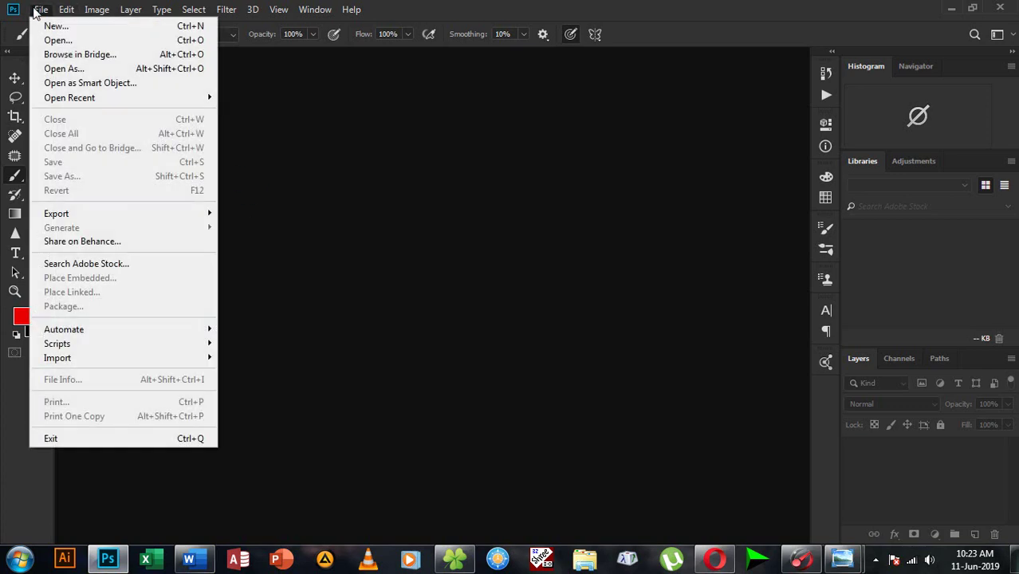
pyautogui.click(52, 42)
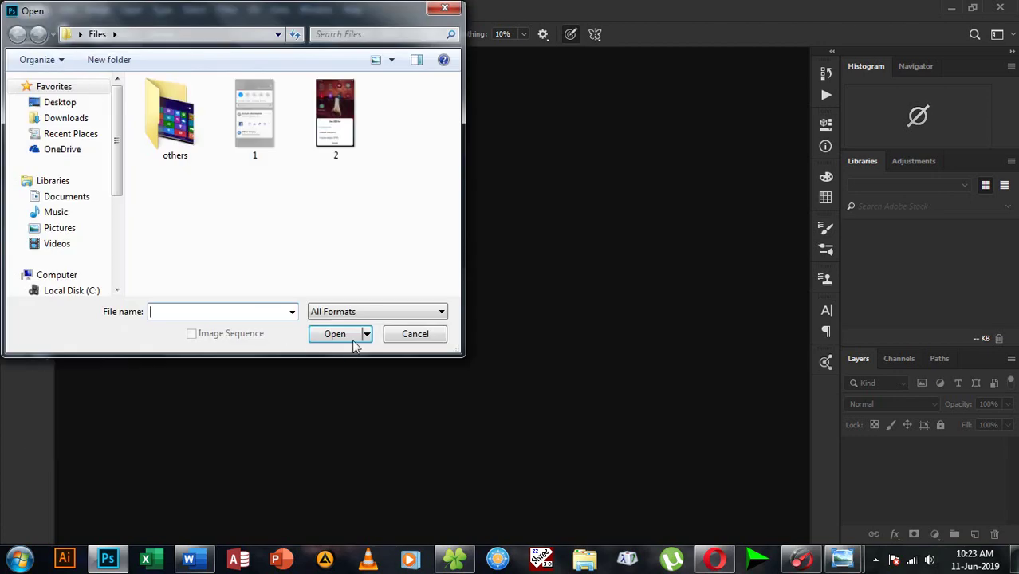
pyautogui.click(410, 334)
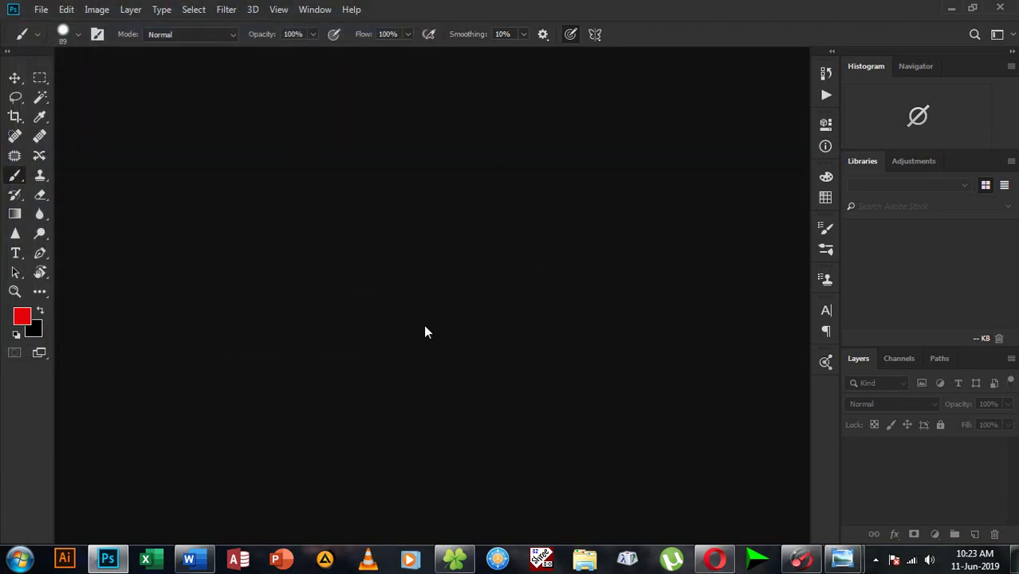
# - Open the 899 PDF from the desktop and import its only page with the existing import settings
pyautogui.doubleClick(268, 196)
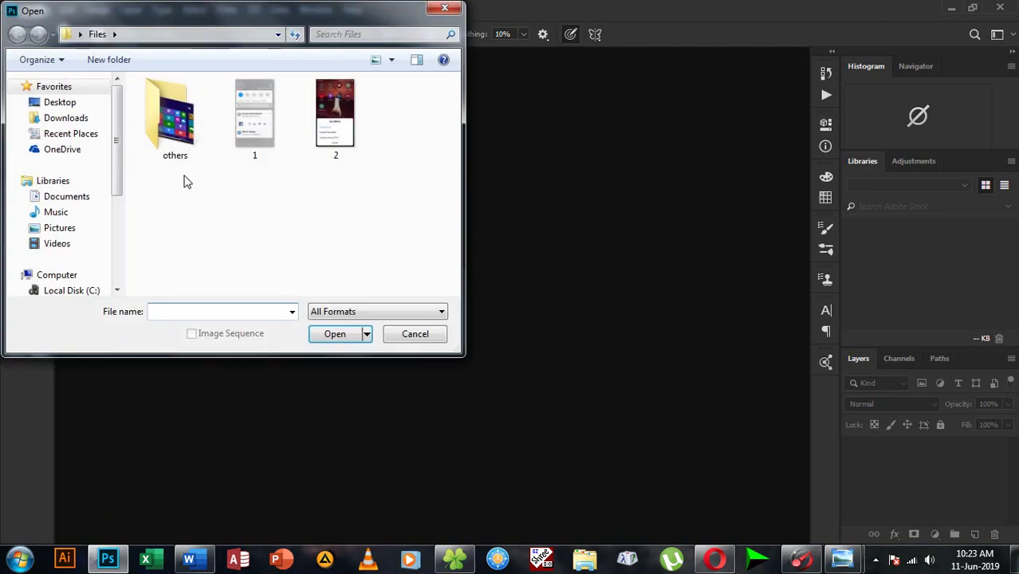
pyautogui.click(73, 105)
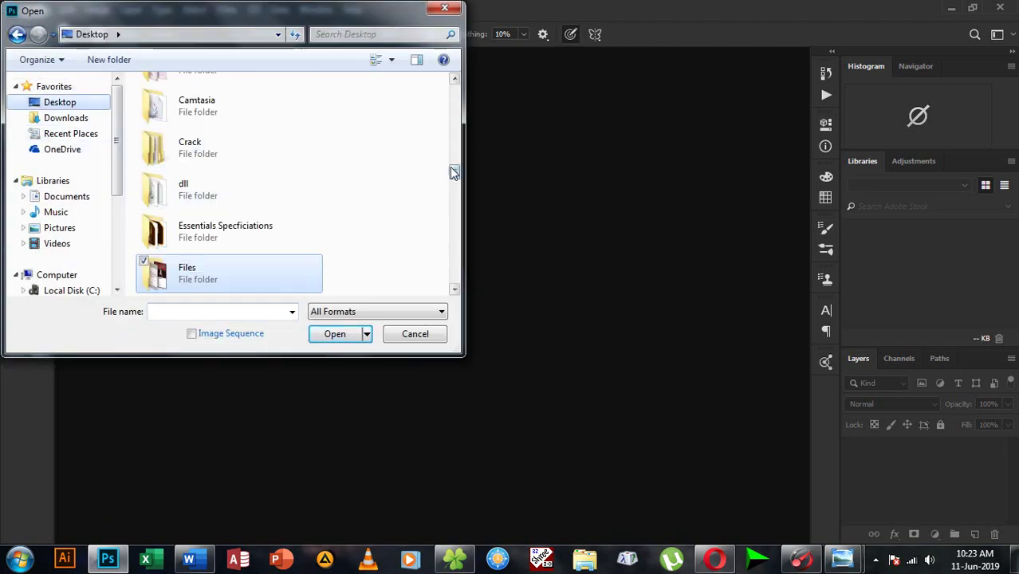
pyautogui.moveTo(453, 169); pyautogui.dragTo(452, 135)
pyautogui.click(239, 169)
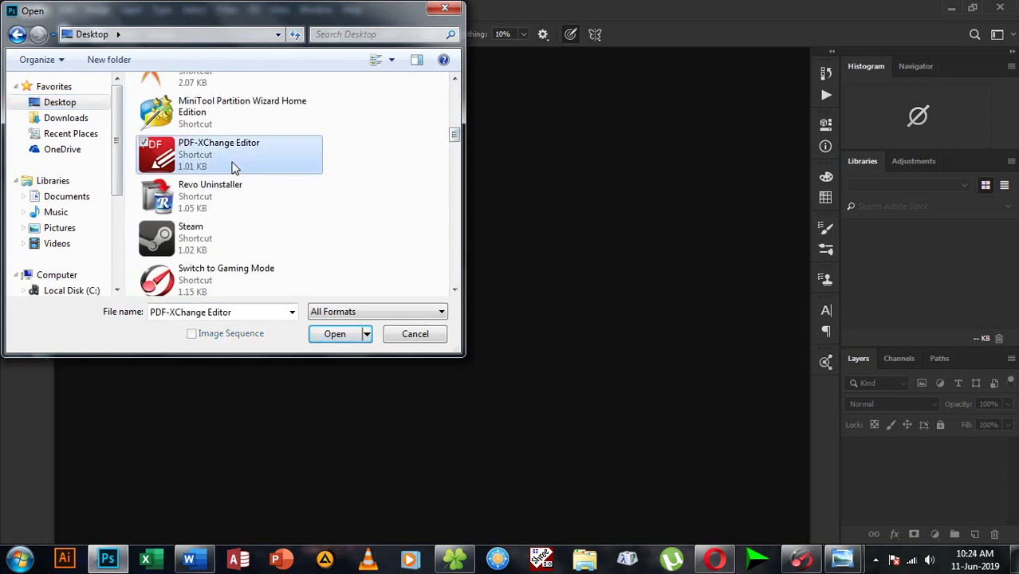
pyautogui.press('8')
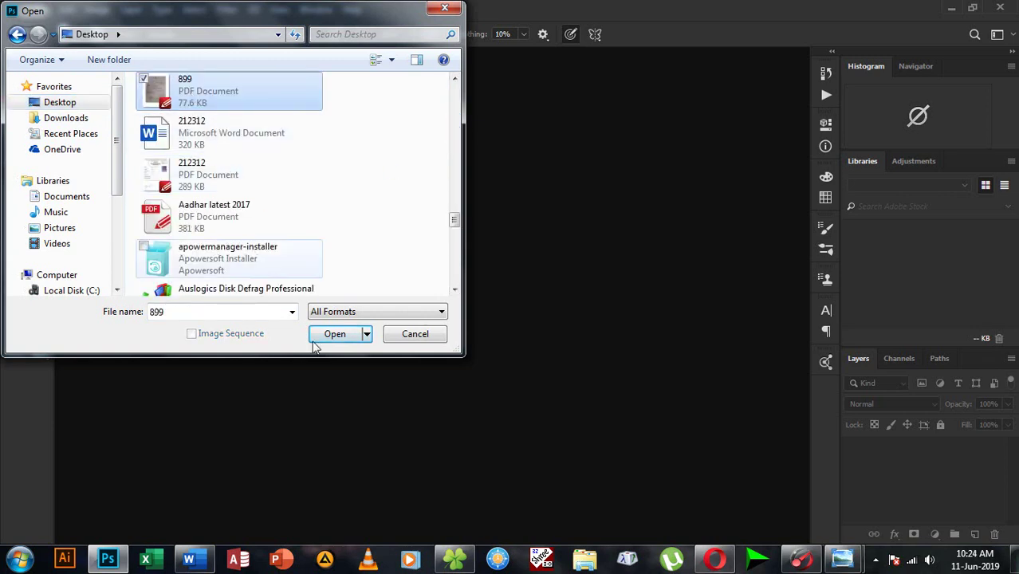
pyautogui.click(337, 333)
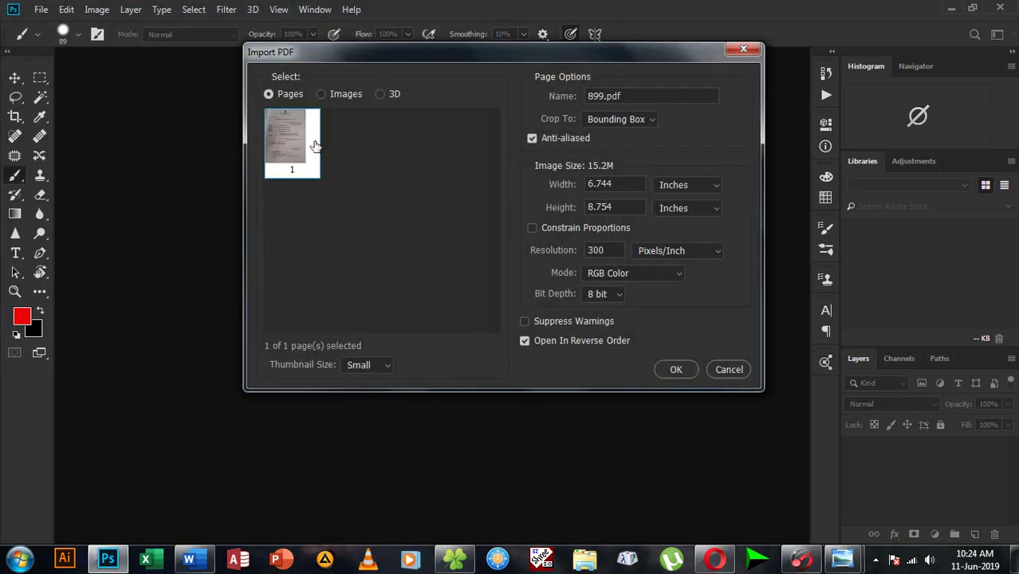
pyautogui.click(669, 371)
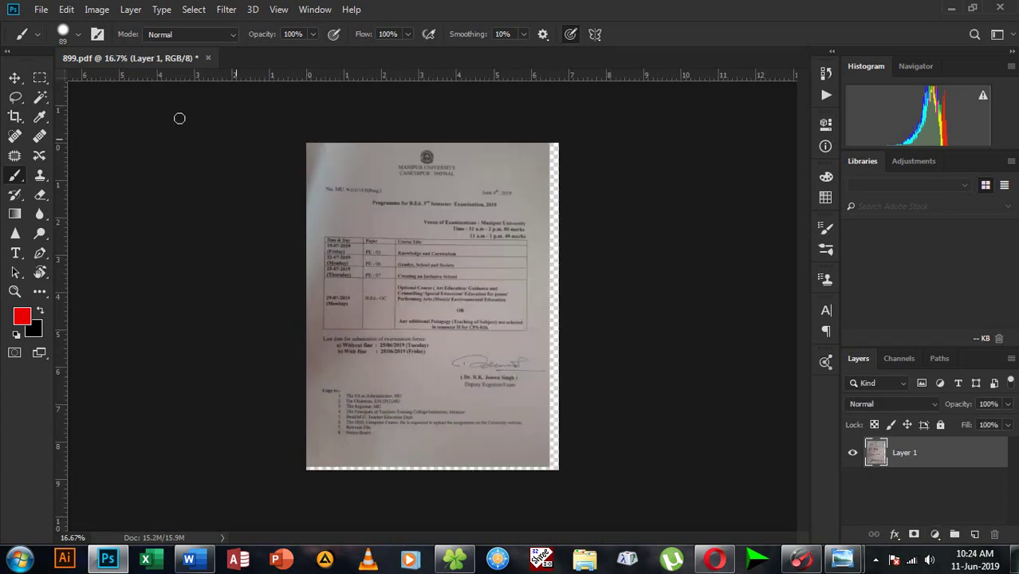
# - Select the photographed page without its transparent edges using the Rectangular Marquee tool and crop the image to that selection
pyautogui.click(40, 78)
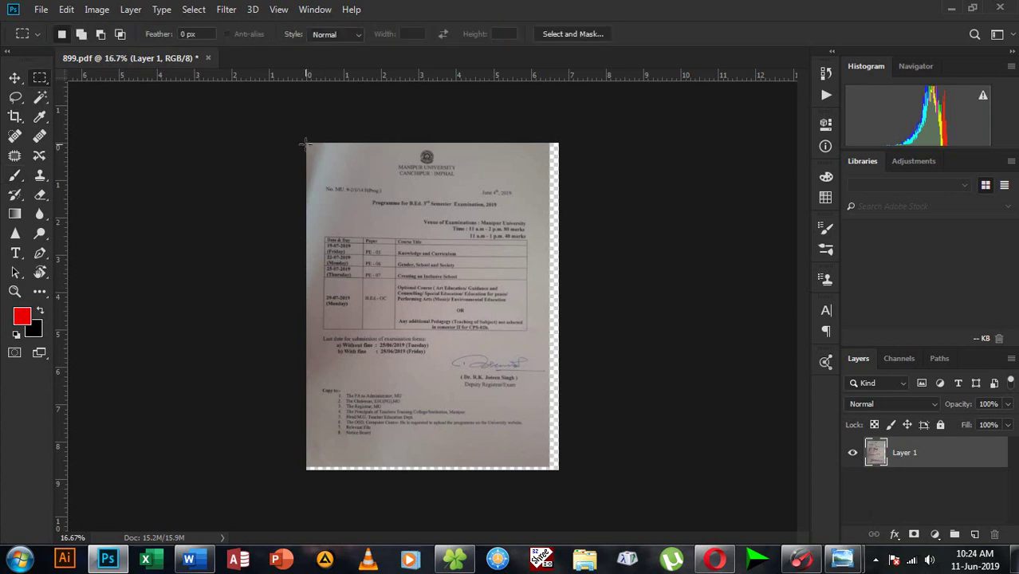
pyautogui.moveTo(307, 143); pyautogui.dragTo(548, 468)
pyautogui.click(97, 9)
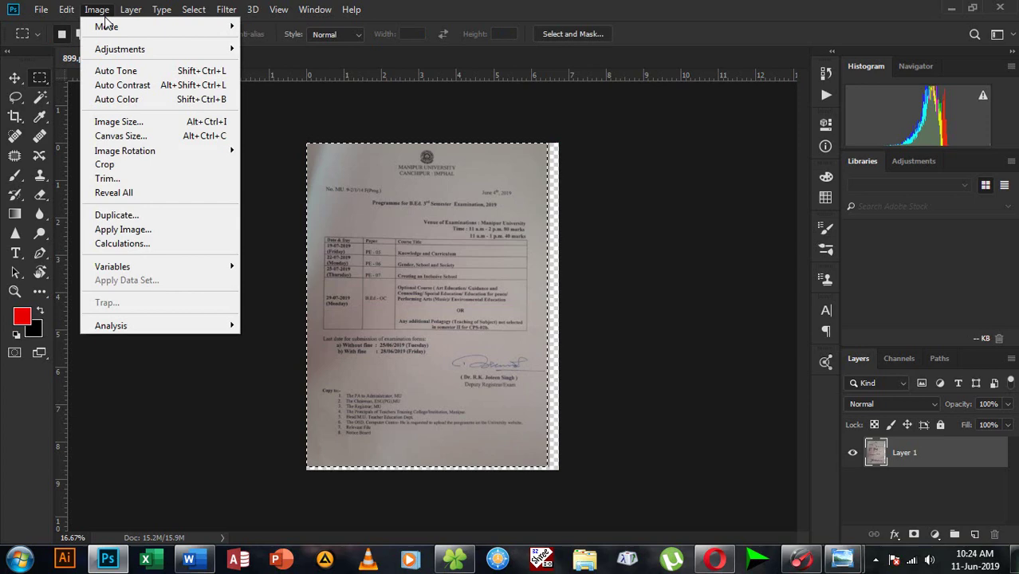
pyautogui.click(147, 164)
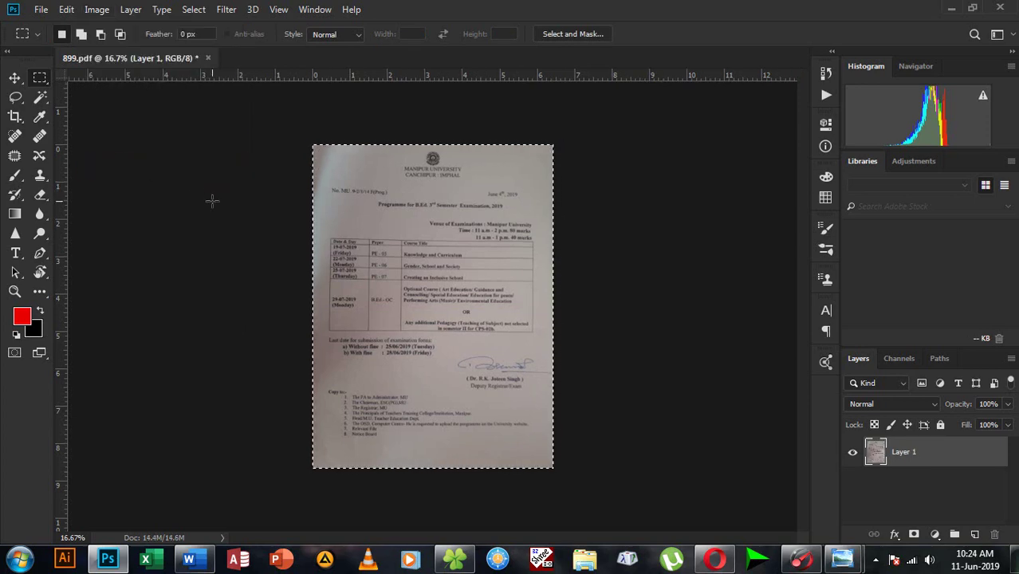
# - Adjust the cropped page with Levels, nudging the midtone input and lowering the white input level to brighten the paper
pyautogui.press('i')
pyautogui.hotkey('ctrl', 'l')
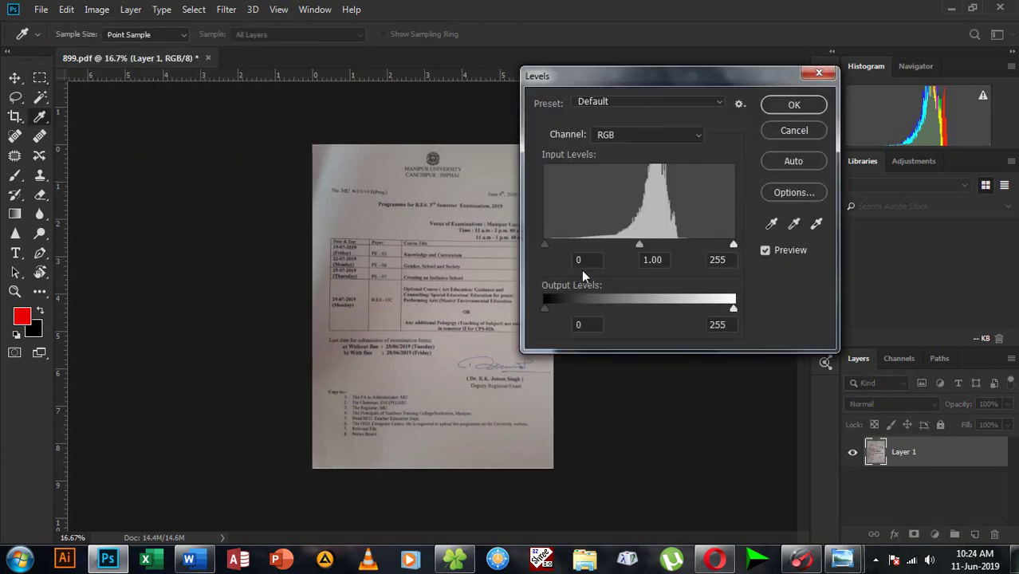
pyautogui.moveTo(639, 244)
pyautogui.mouseDown()
pyautogui.moveTo(571, 242)
pyautogui.moveTo(665, 245)
pyautogui.moveTo(637, 245)
pyautogui.mouseUp()
pyautogui.moveTo(732, 244); pyautogui.dragTo(706, 244)
pyautogui.click(787, 108)
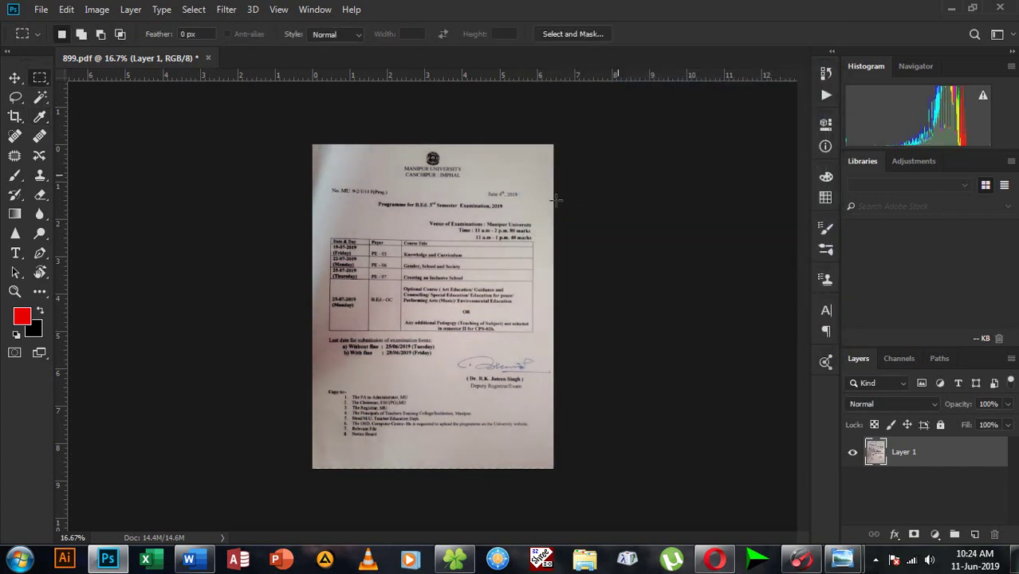
# - Look over the adjusted page up to its heading and open the Unsharp Mask filter, moving its dialog aside
pyautogui.scroll(4, 344, 338)
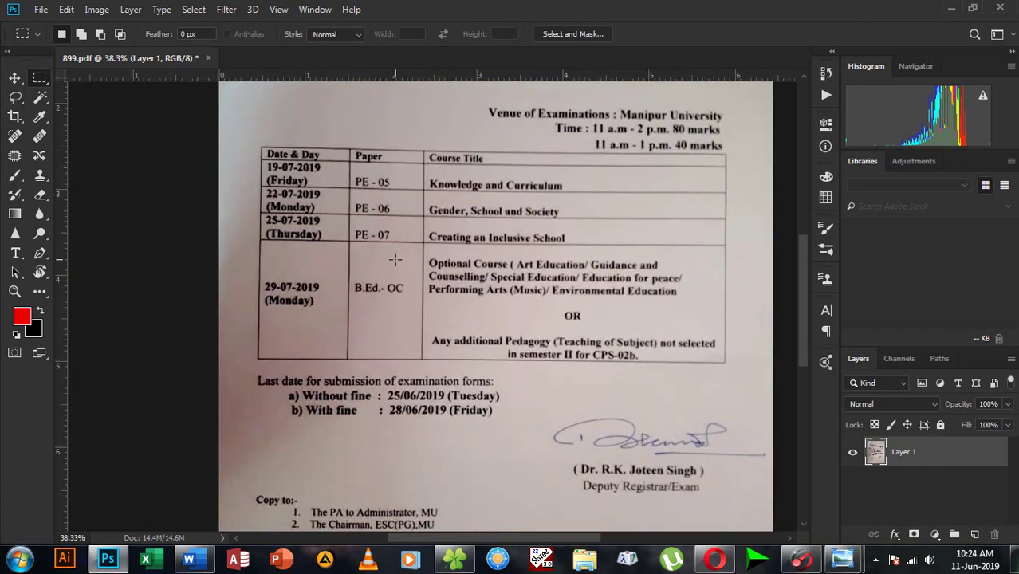
pyautogui.scroll(2, 432, 263)
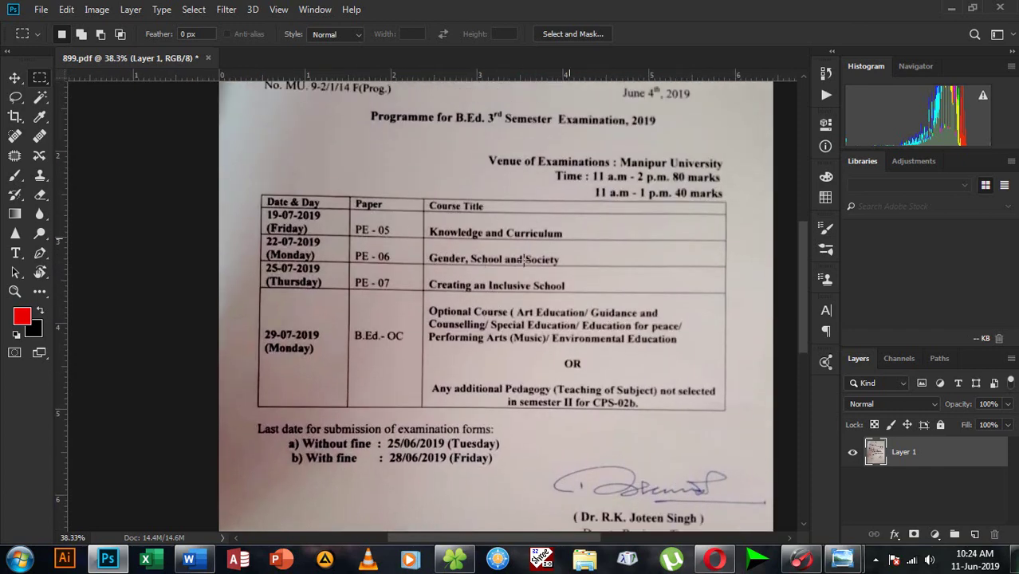
pyautogui.scroll(4, 504, 287)
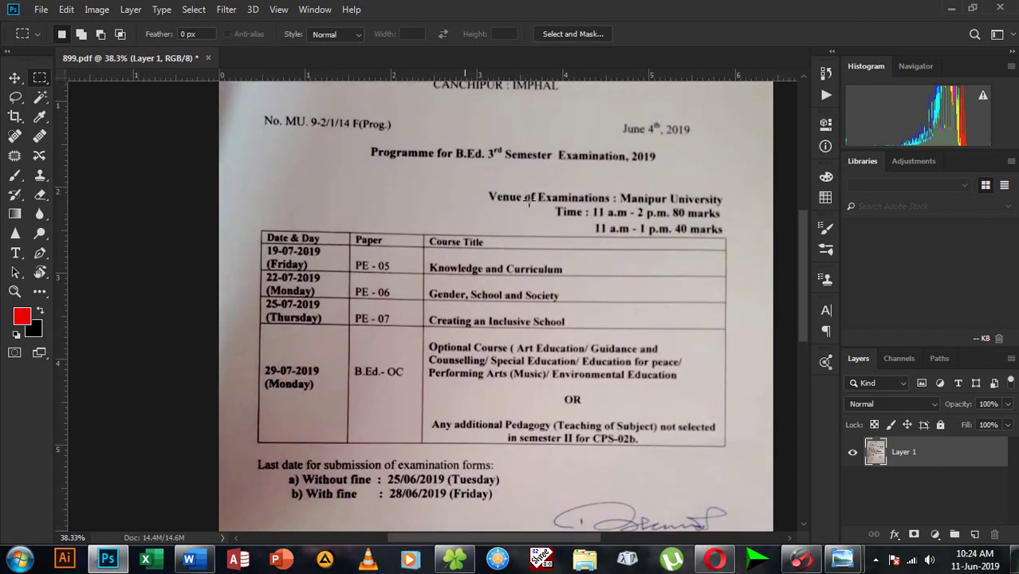
pyautogui.scroll(1, 532, 323)
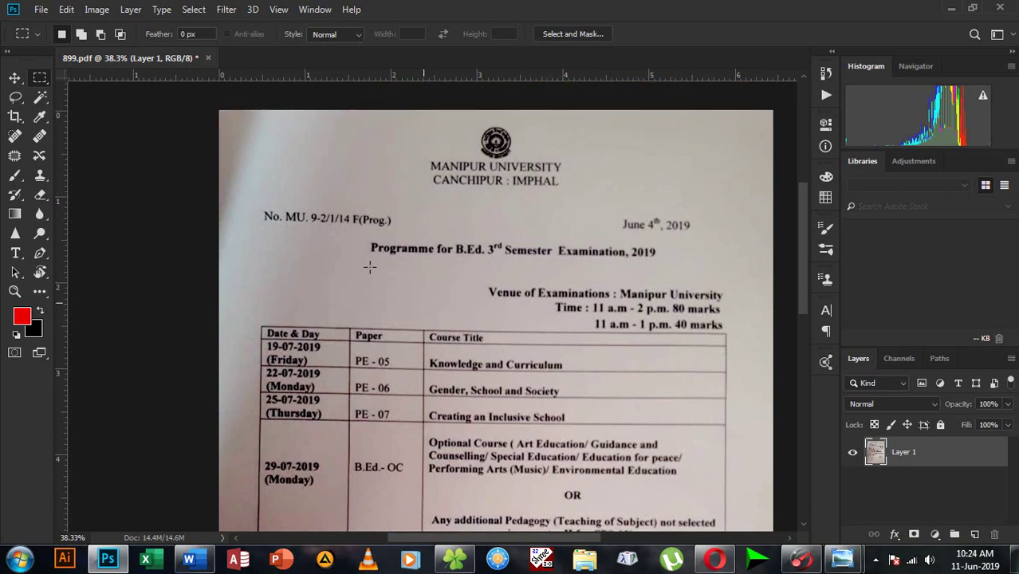
pyautogui.click(227, 9)
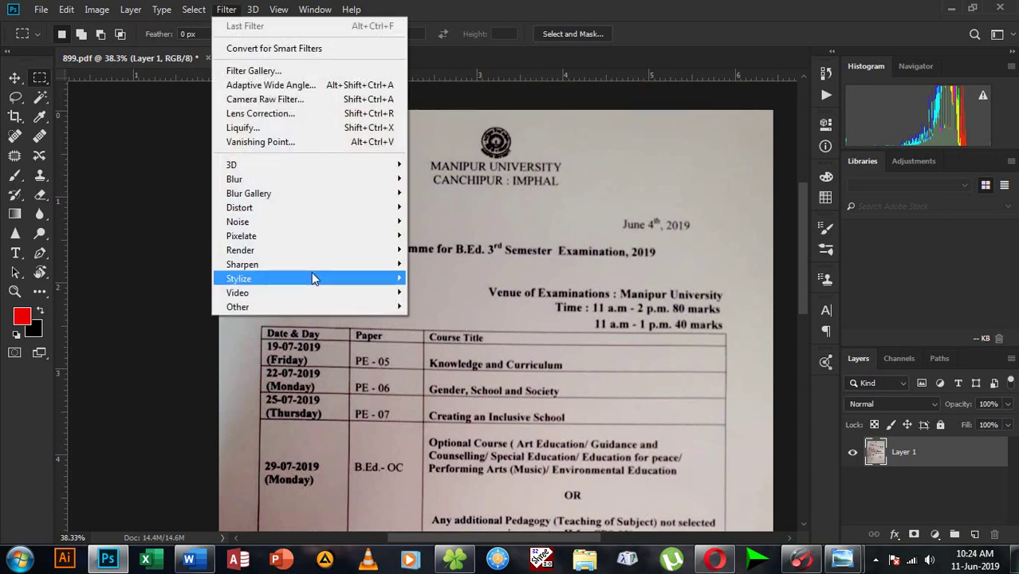
pyautogui.moveTo(318, 266)
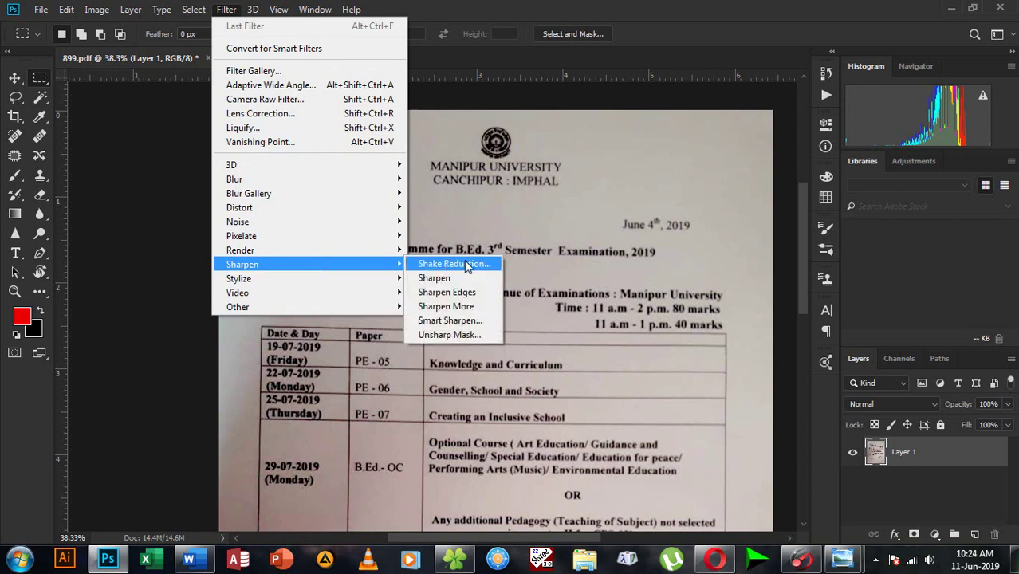
pyautogui.click(463, 334)
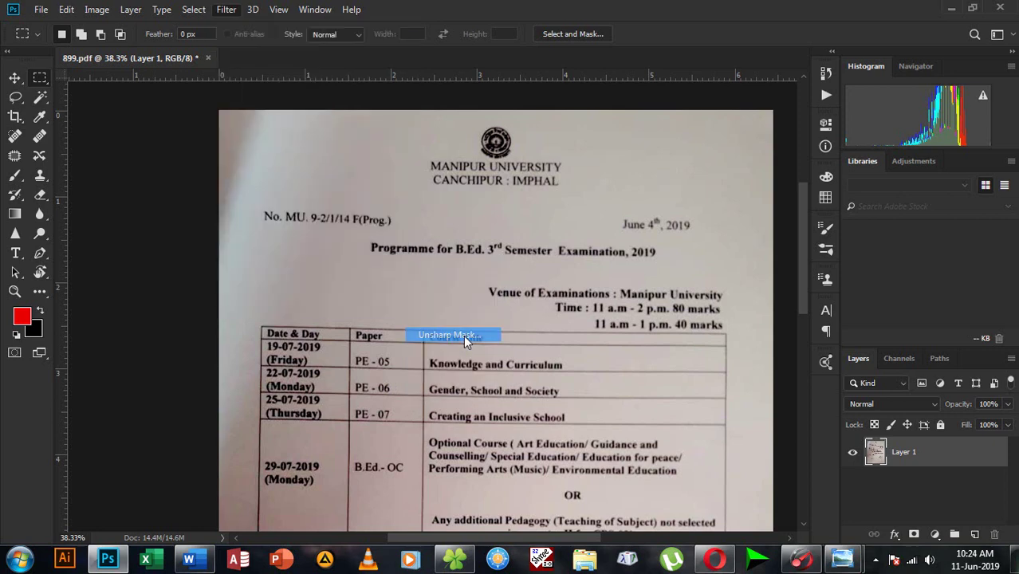
pyautogui.moveTo(470, 56); pyautogui.dragTo(615, 50)
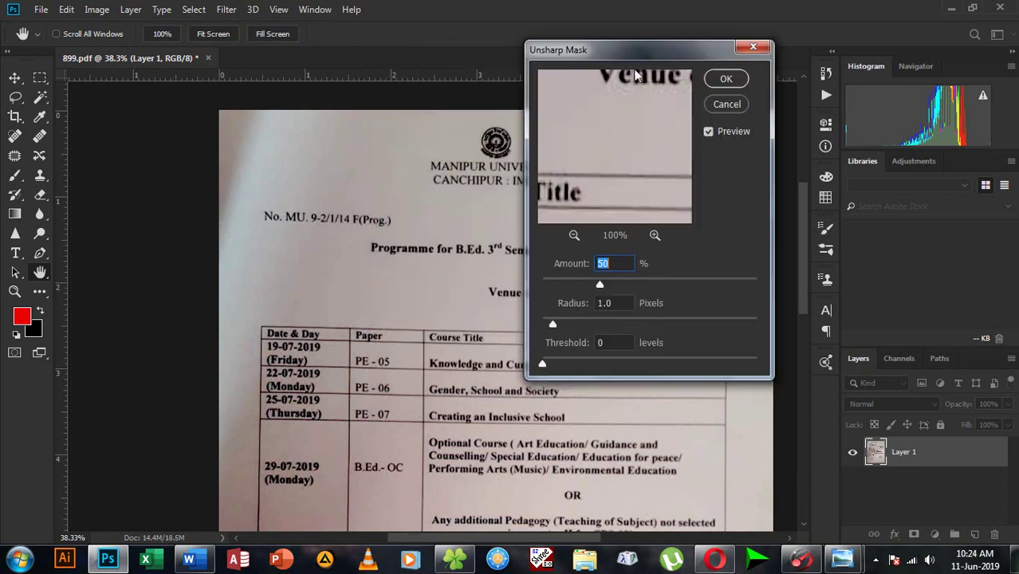